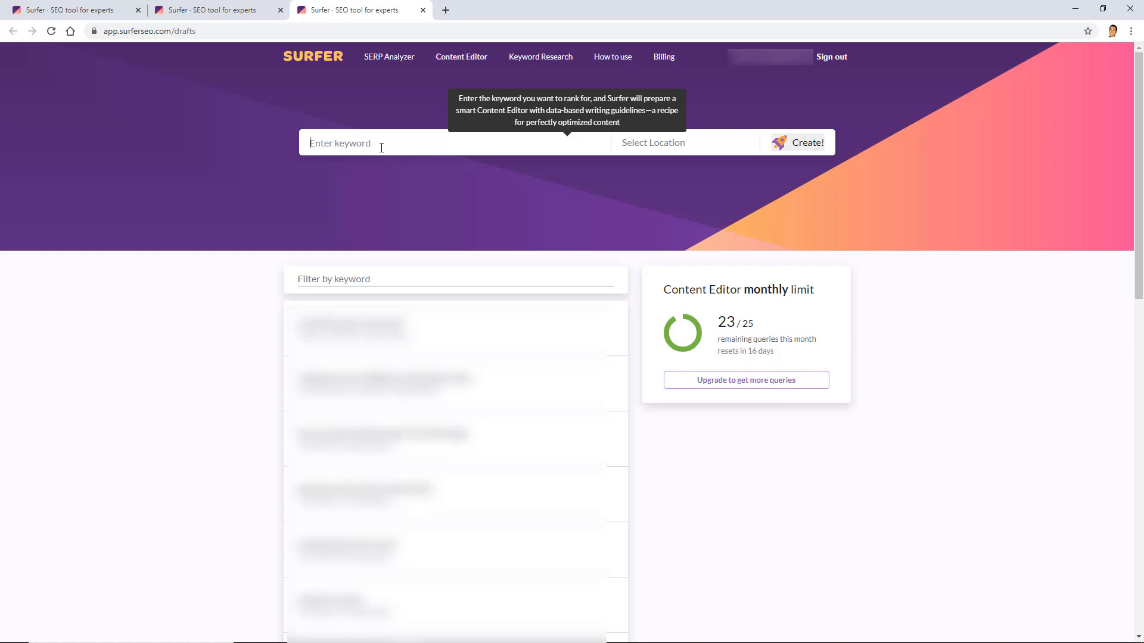
Create a Content Editor draft for keyword 'auto glass repair' with location United States, Fresno
{"action": "type", "text": "auto gl"}
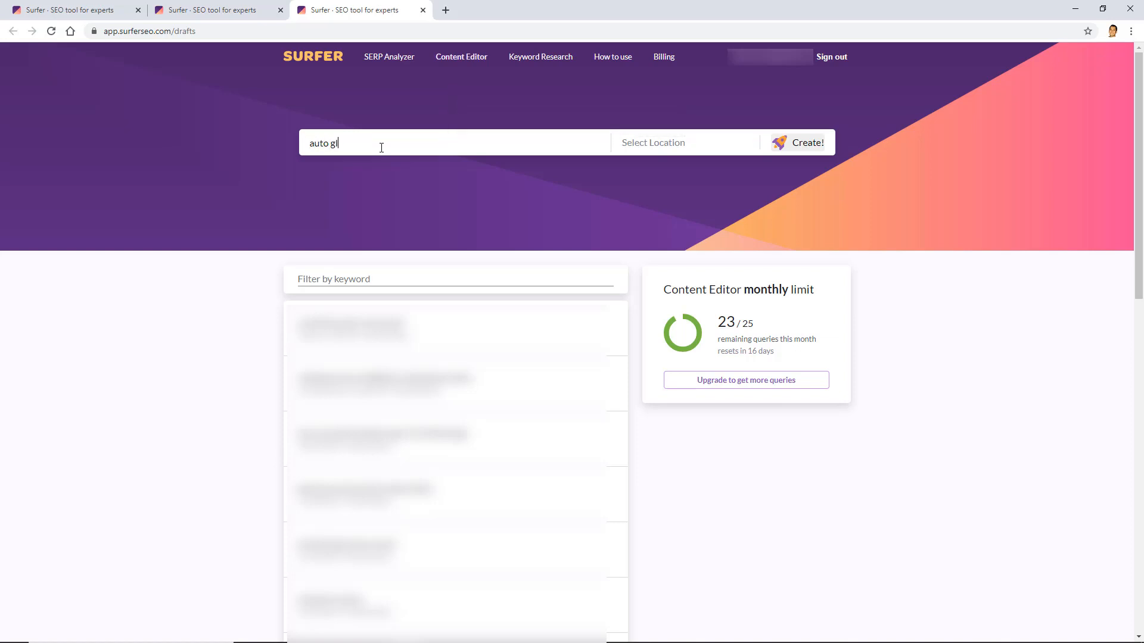
{"action": "type", "text": "ass repair"}
{"action": "left_click", "coordinate": [647, 144]}
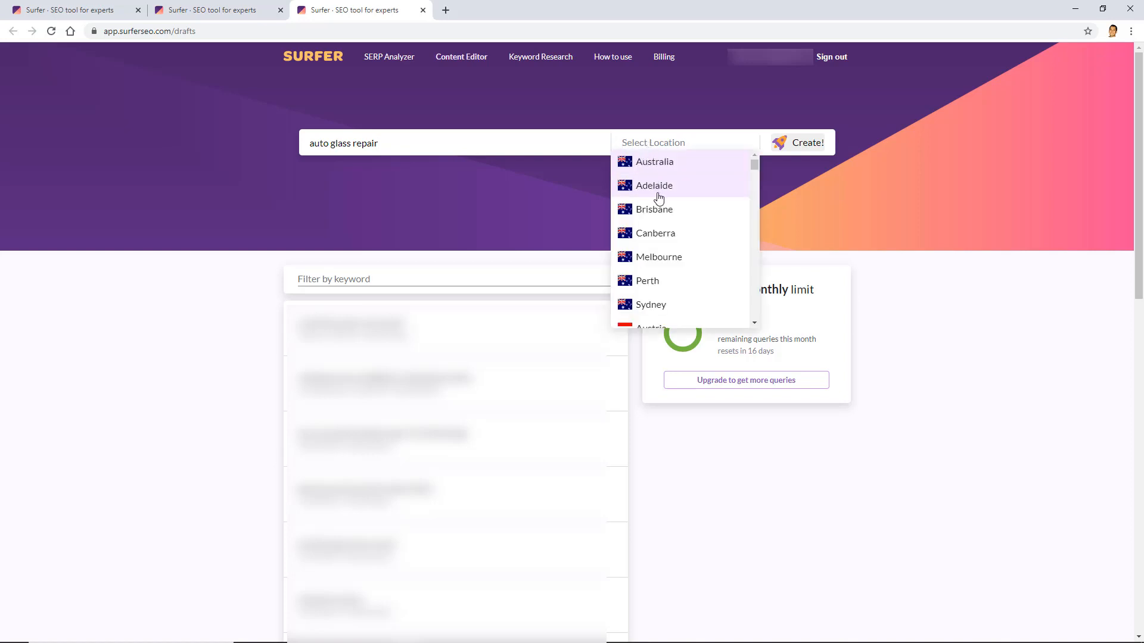
{"action": "left_click_drag", "start_coordinate": [754, 163], "coordinate": [755, 246]}
{"action": "type", "text": "i"}
{"action": "key", "text": "BackSpace"}
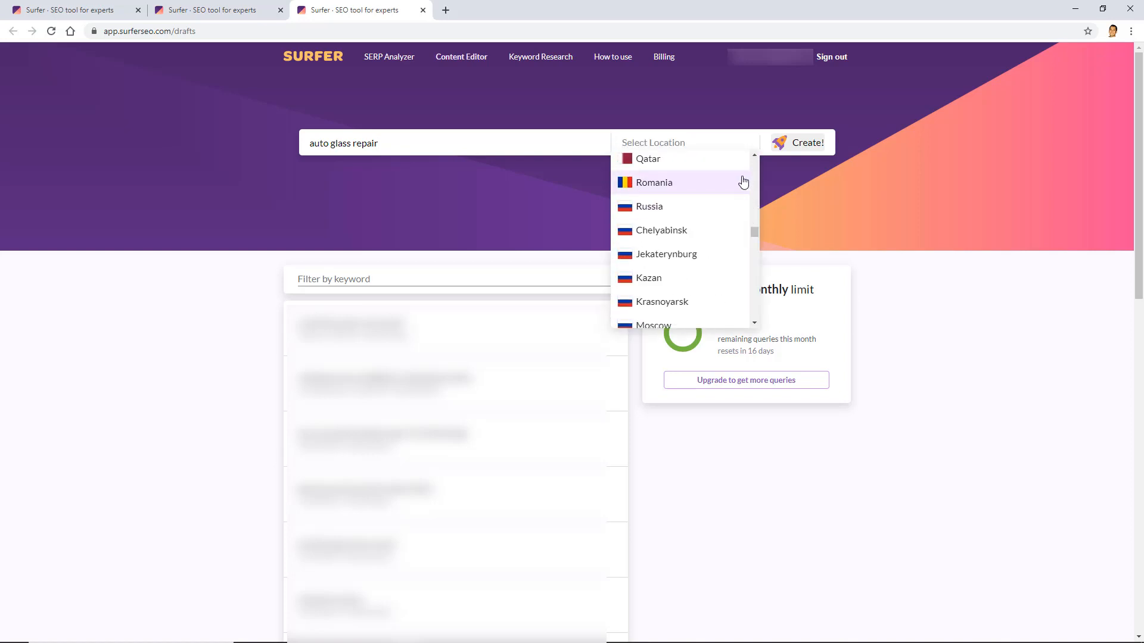
{"action": "type", "text": "united"}
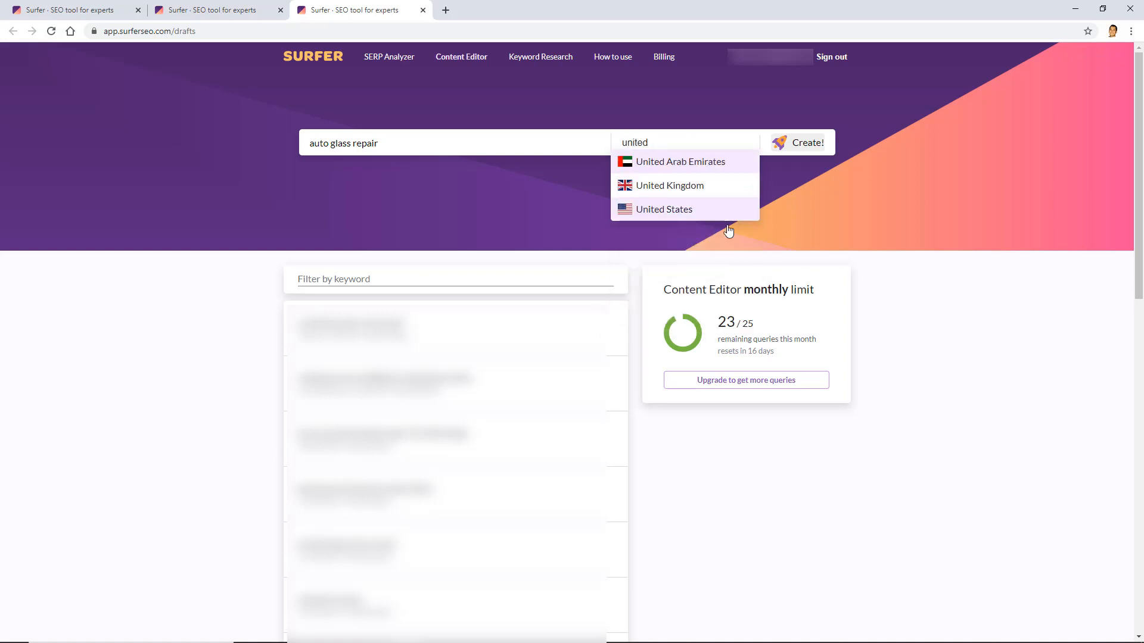
{"action": "left_click", "coordinate": [722, 213]}
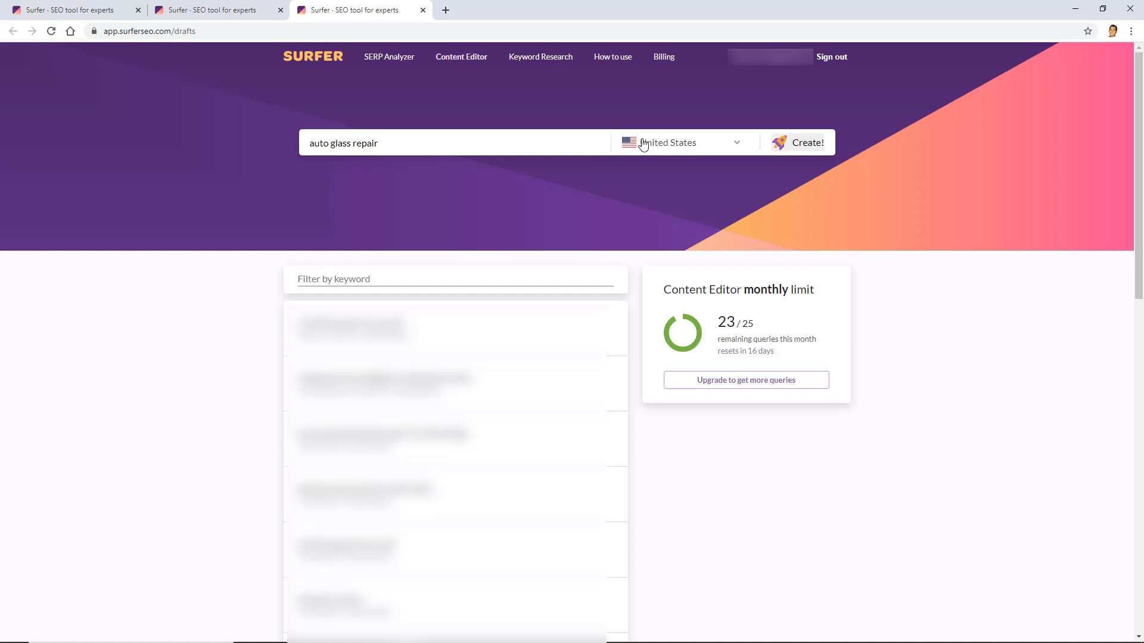
{"action": "left_click", "coordinate": [669, 149]}
{"action": "type", "text": "fresno"}
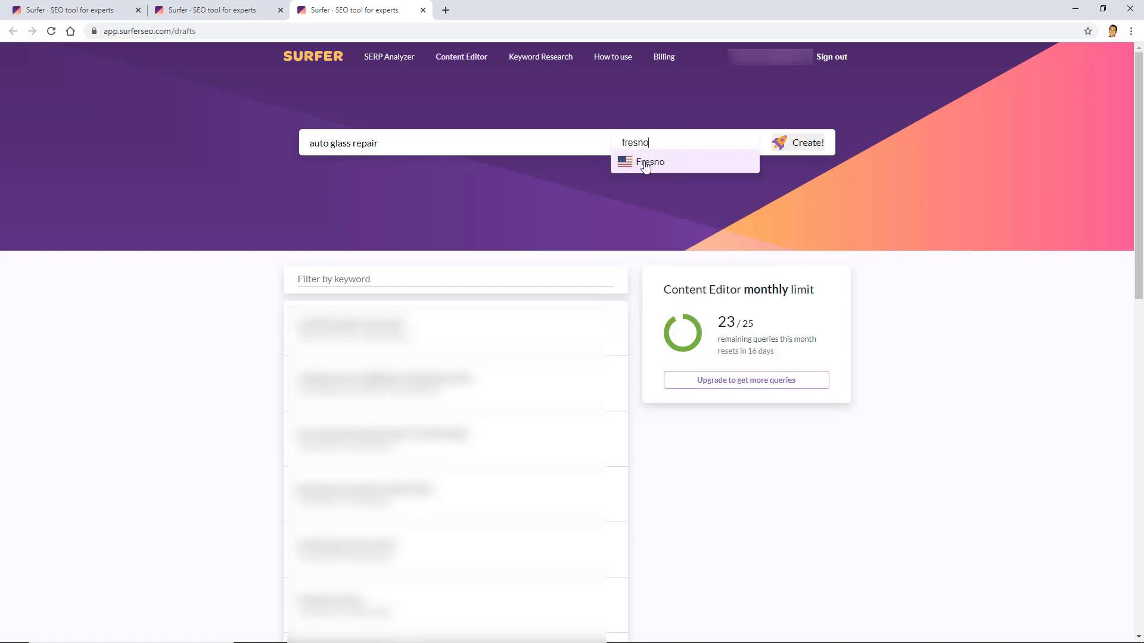
{"action": "left_click", "coordinate": [645, 166]}
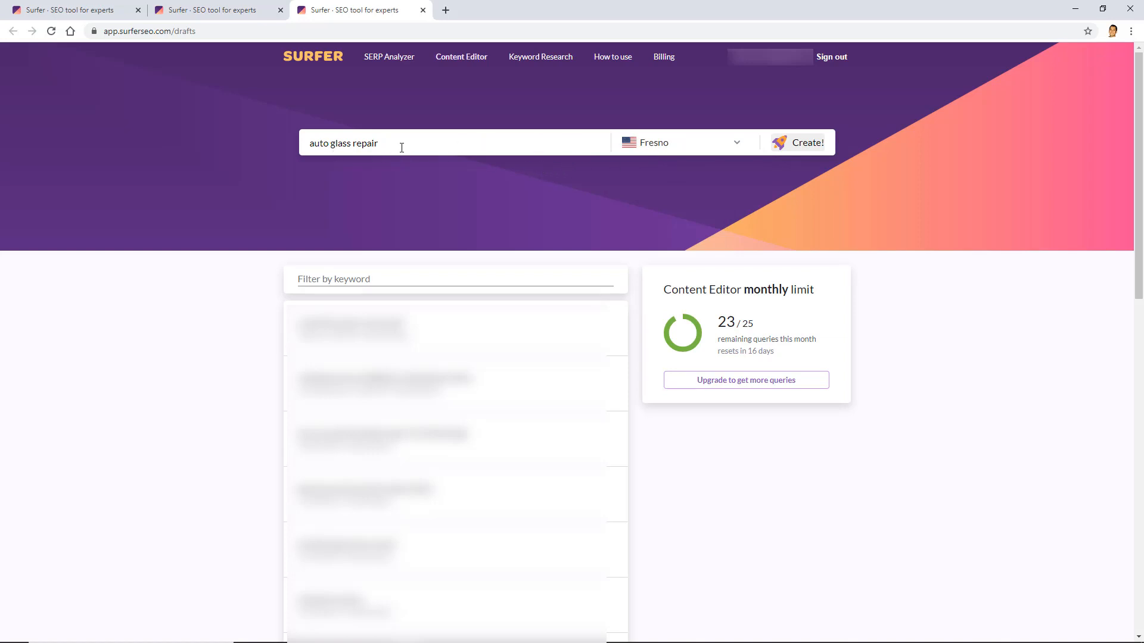
{"action": "left_click", "coordinate": [791, 145]}
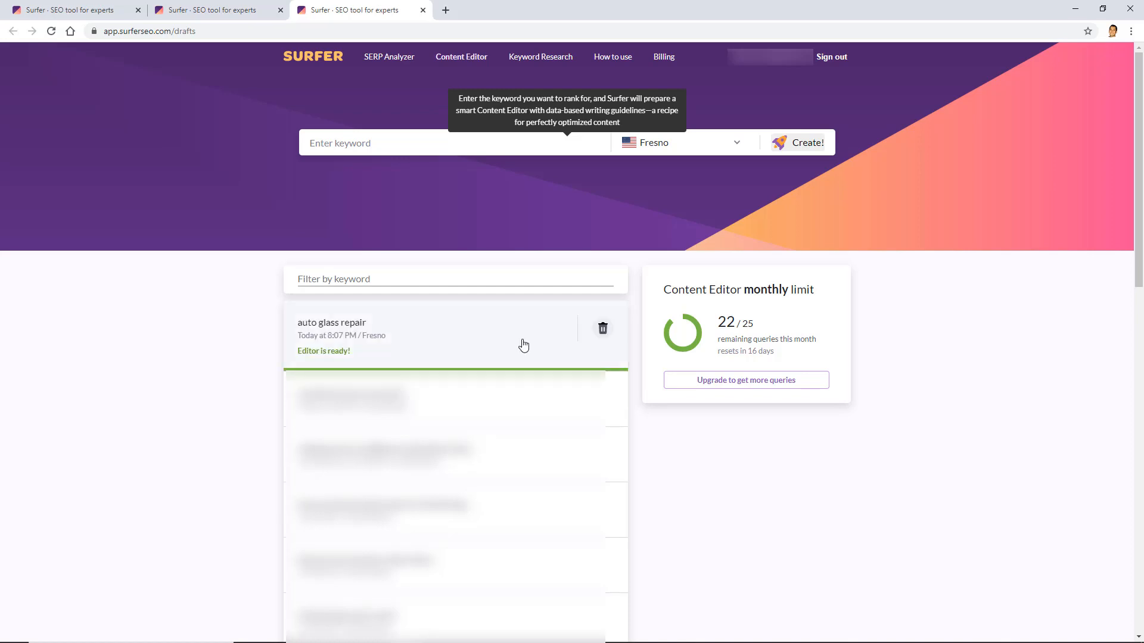
Open the 'auto glass repair' draft row from the drafts list
{"action": "left_click", "coordinate": [521, 346]}
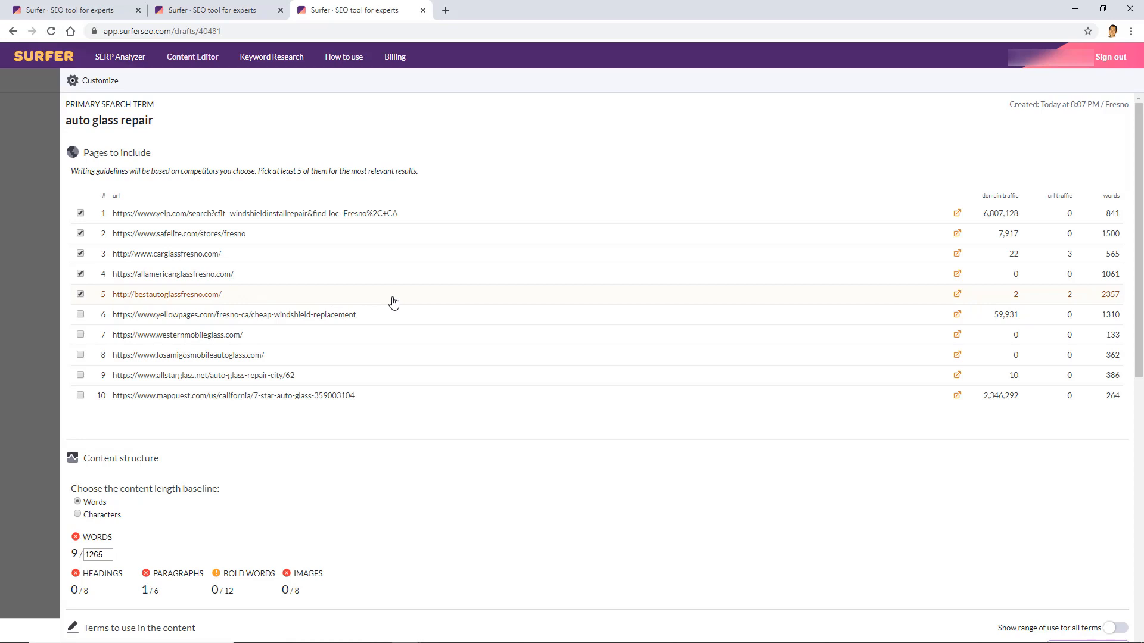
Uncheck all five competitor pages, from yelp.com to bestautoglassfresno.com, under Pages to include
{"action": "left_click", "coordinate": [80, 213]}
{"action": "left_click", "coordinate": [81, 233]}
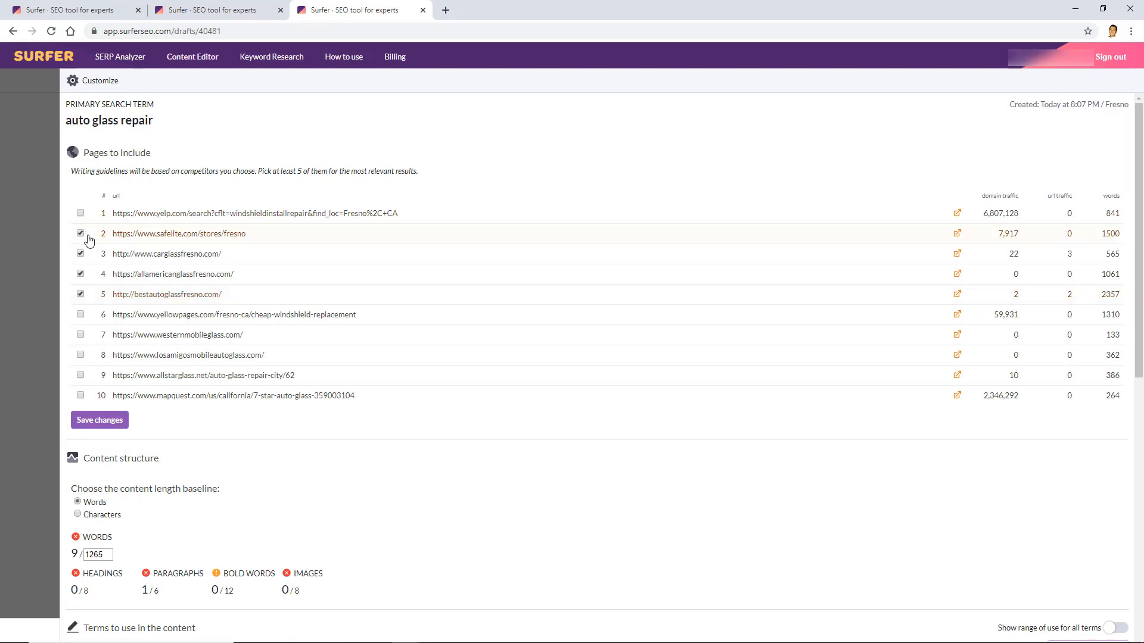
{"action": "left_click", "coordinate": [91, 257]}
{"action": "left_click", "coordinate": [91, 275]}
{"action": "left_click", "coordinate": [90, 293]}
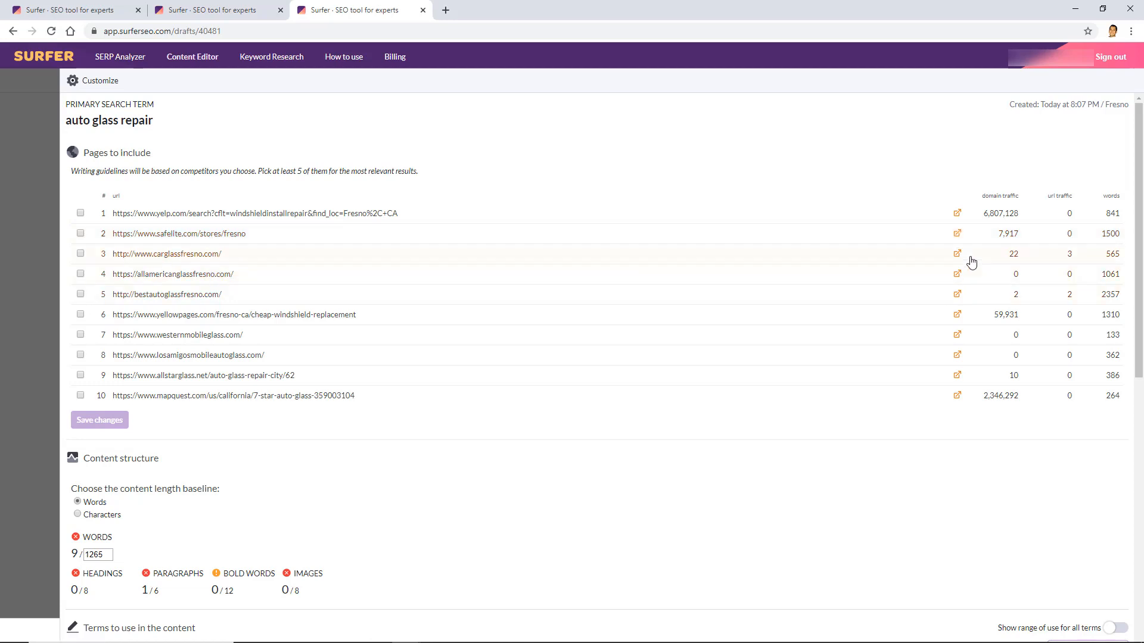
Open the Safelite Fresno, carglassfresno.com and allamericanglassfresno.com pages in background tabs
{"action": "middle_click", "coordinate": [957, 235]}
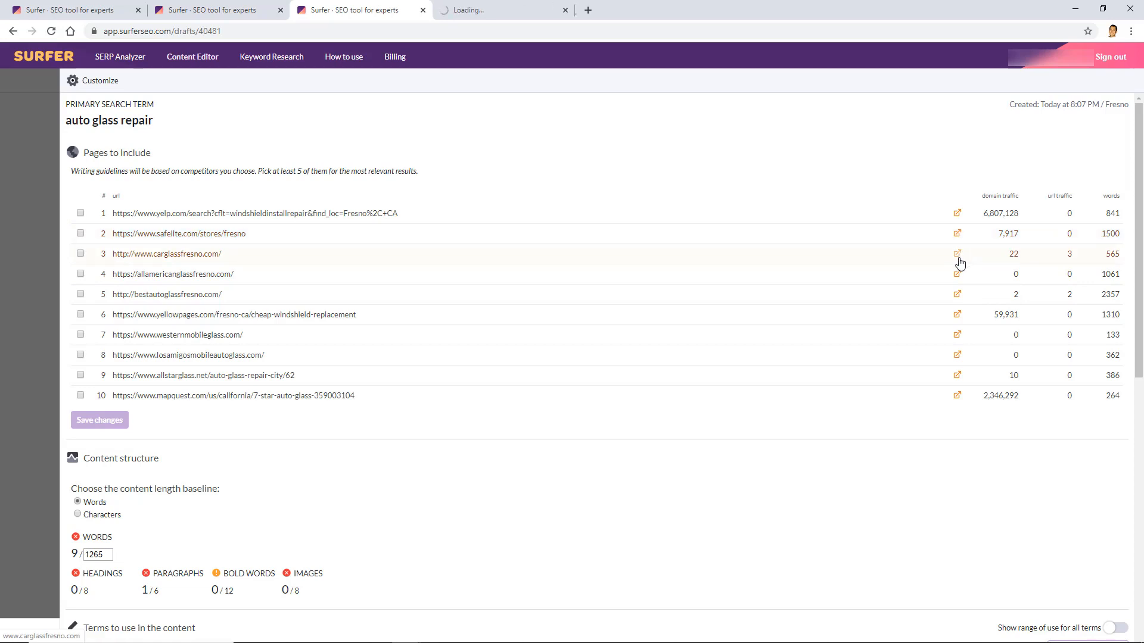
{"action": "middle_click", "coordinate": [957, 255]}
{"action": "middle_click", "coordinate": [957, 275]}
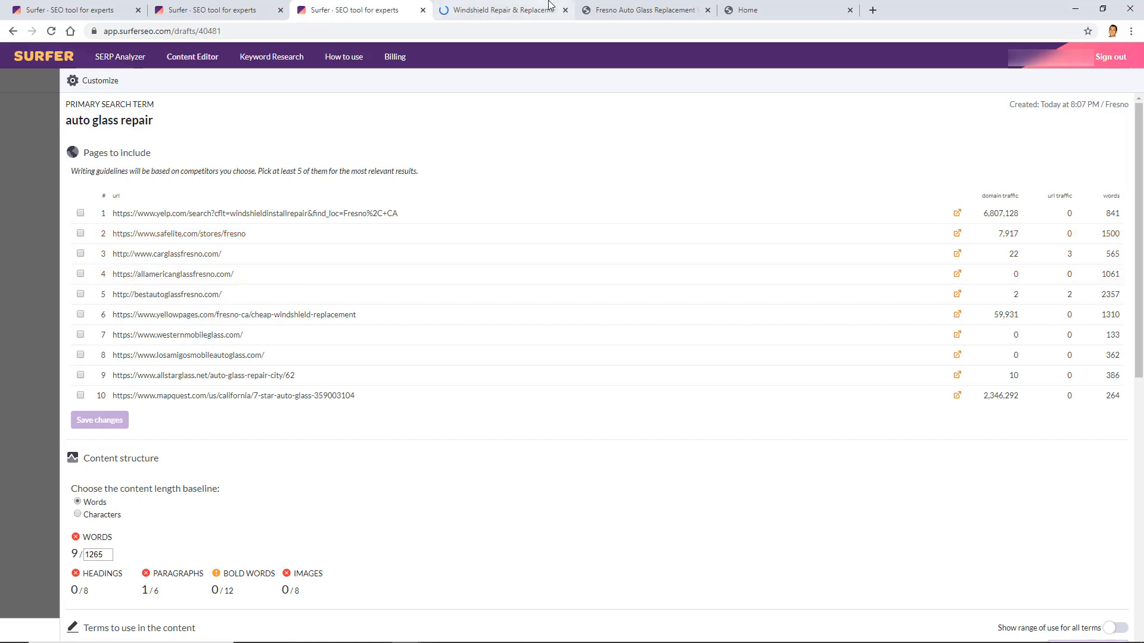
{"action": "left_click", "coordinate": [503, 10]}
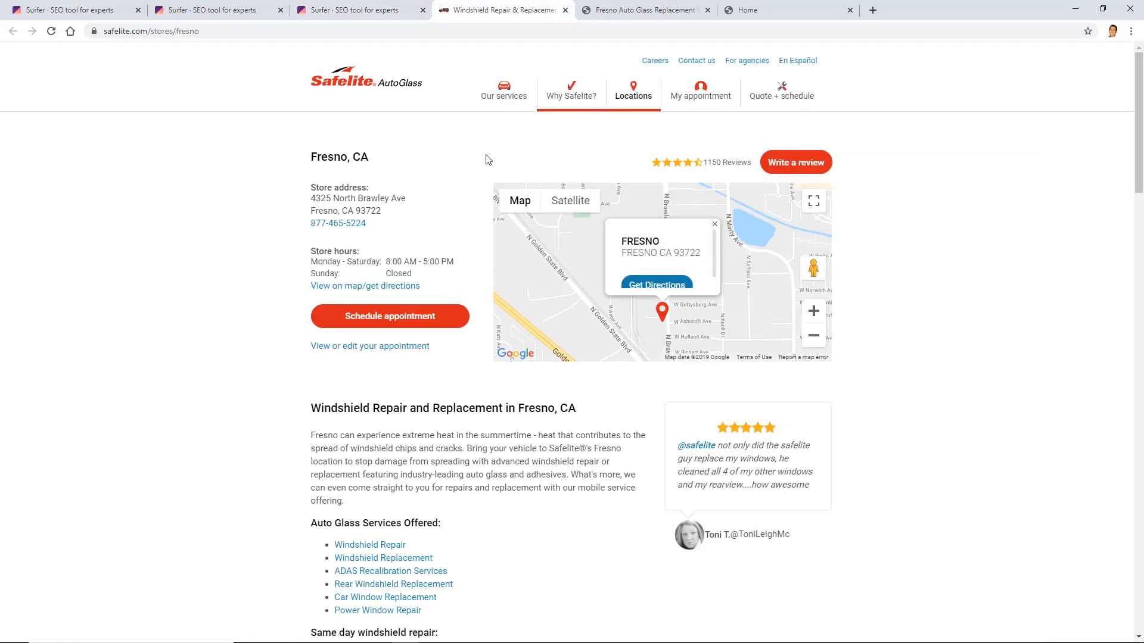
{"action": "scroll", "coordinate": [489, 167], "scroll_direction": "down", "scroll_amount": 4}
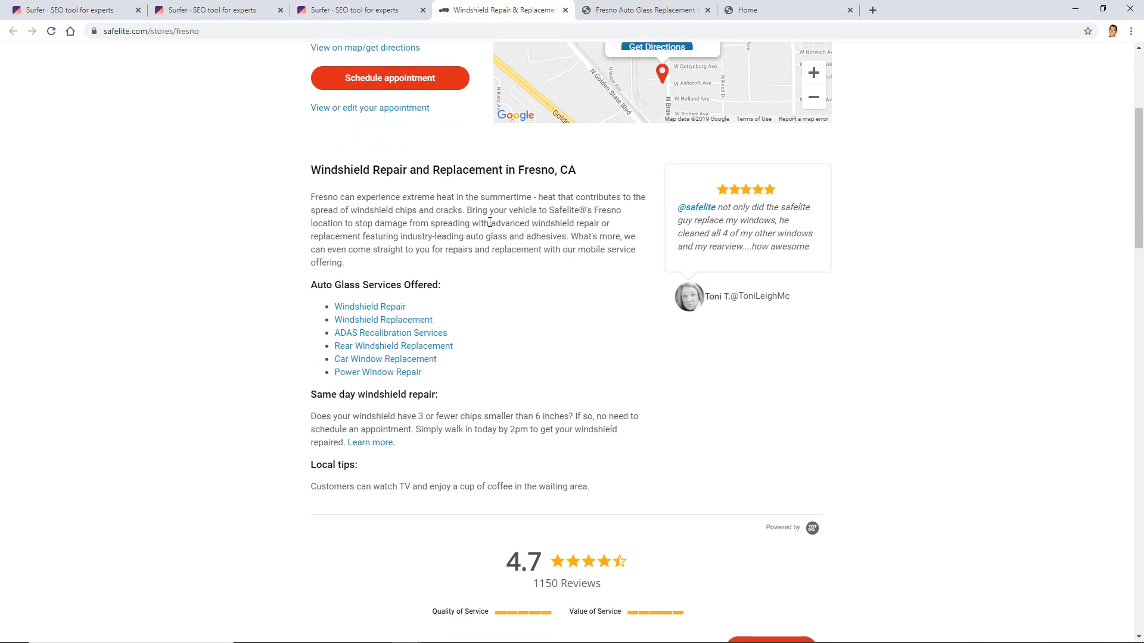
{"action": "scroll", "coordinate": [509, 301], "scroll_direction": "up", "scroll_amount": 4}
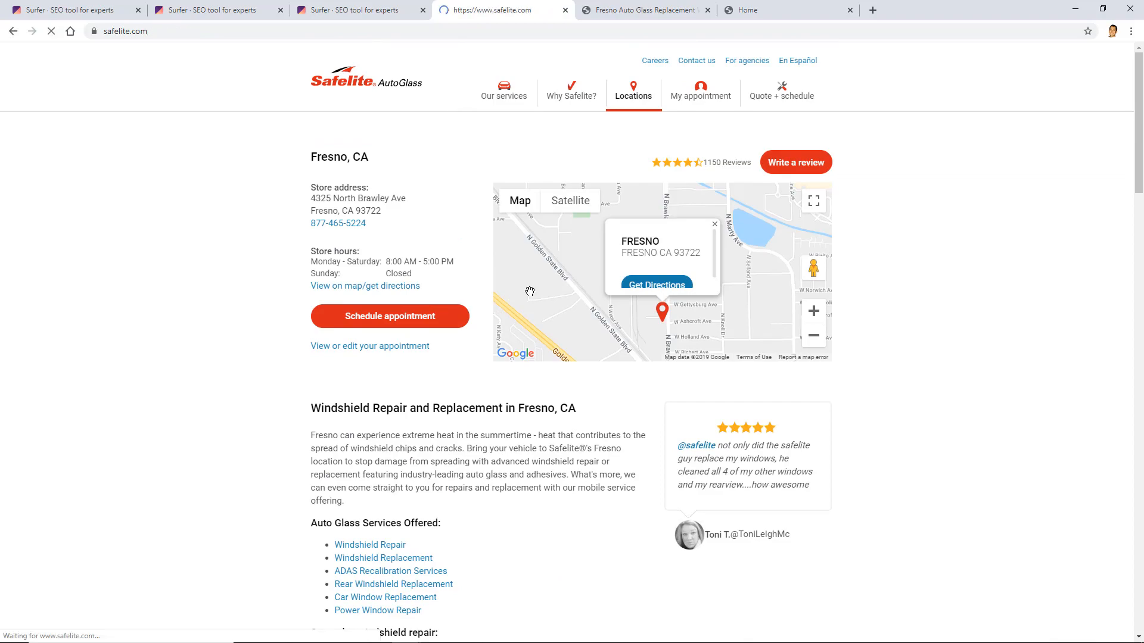
{"action": "scroll", "coordinate": [548, 257], "scroll_direction": "down", "scroll_amount": 6}
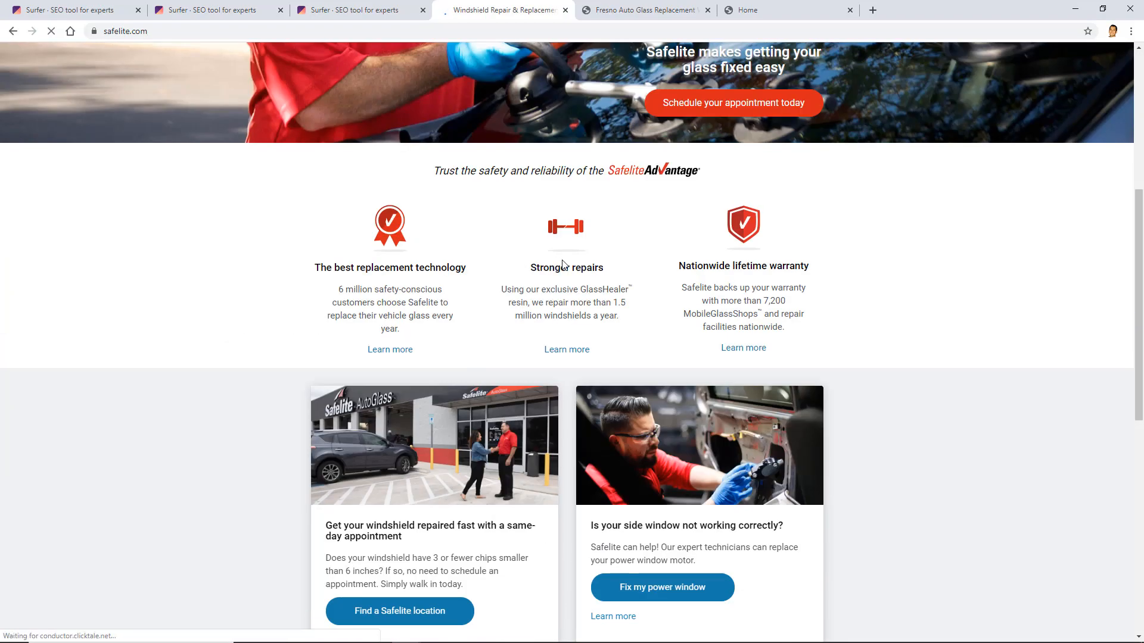
{"action": "scroll", "coordinate": [563, 265], "scroll_direction": "down", "scroll_amount": 4}
{"action": "scroll", "coordinate": [613, 208], "scroll_direction": "up", "scroll_amount": 7}
{"action": "key", "text": "alt+Left"}
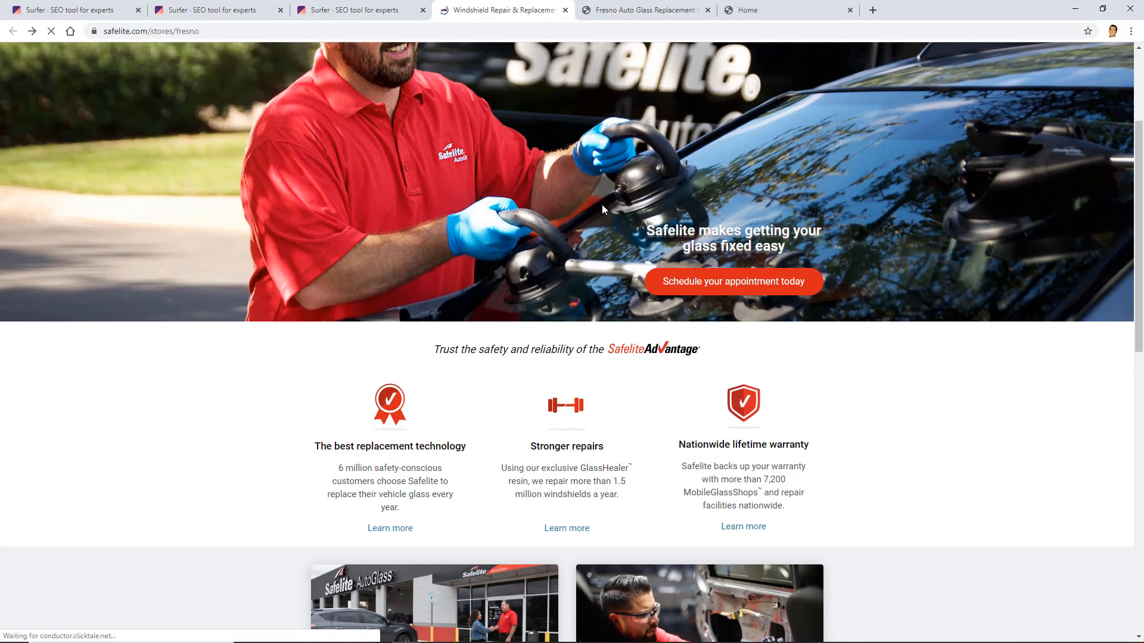
{"action": "scroll", "coordinate": [512, 517], "scroll_direction": "down", "scroll_amount": 1}
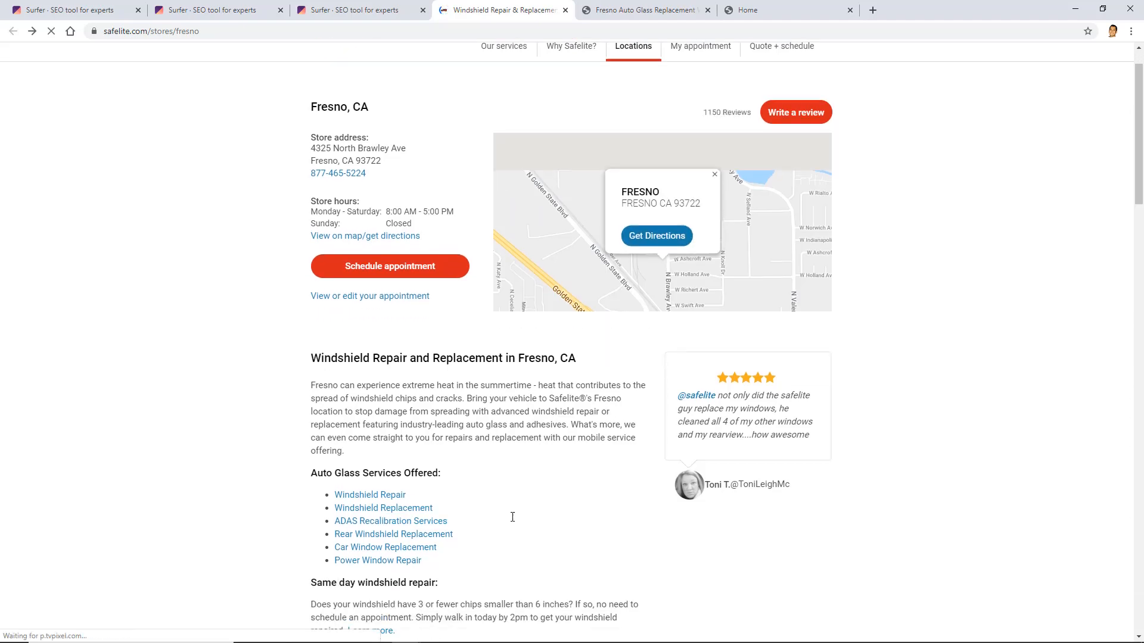
{"action": "left_click", "coordinate": [601, 10]}
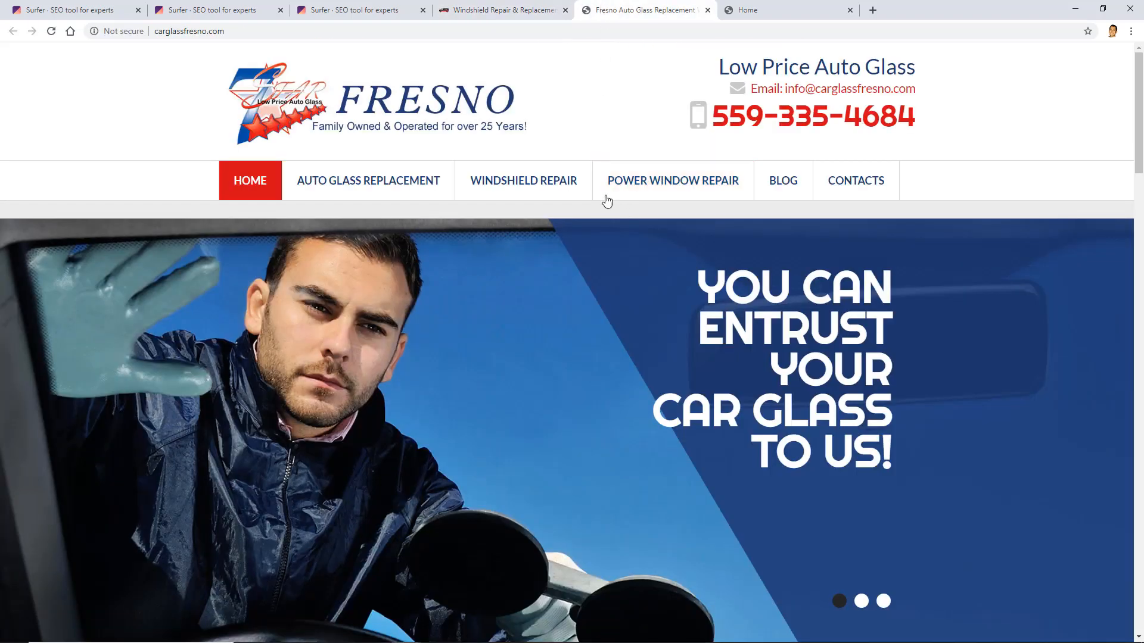
{"action": "scroll", "coordinate": [592, 184], "scroll_direction": "down", "scroll_amount": 7}
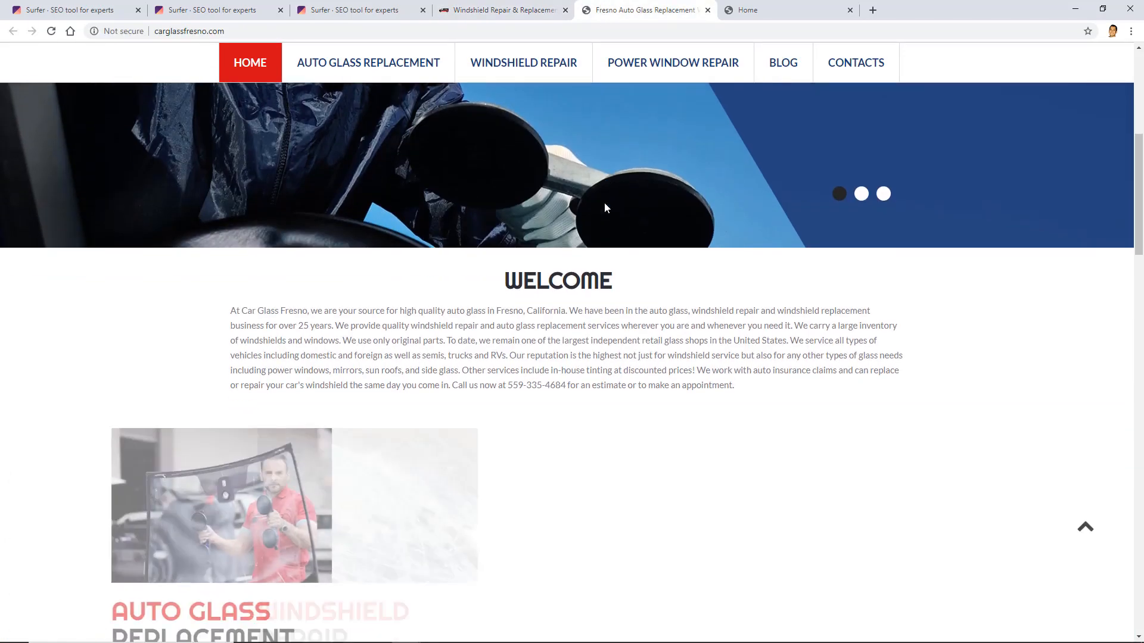
{"action": "scroll", "coordinate": [605, 206], "scroll_direction": "down", "scroll_amount": 10}
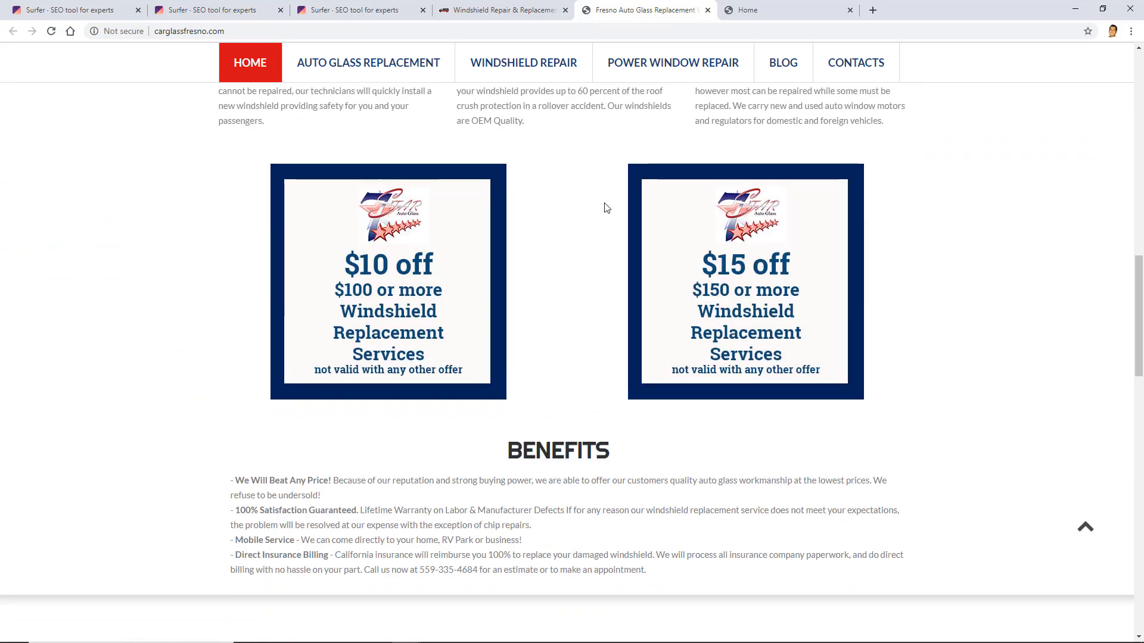
{"action": "scroll", "coordinate": [605, 206], "scroll_direction": "down", "scroll_amount": 13}
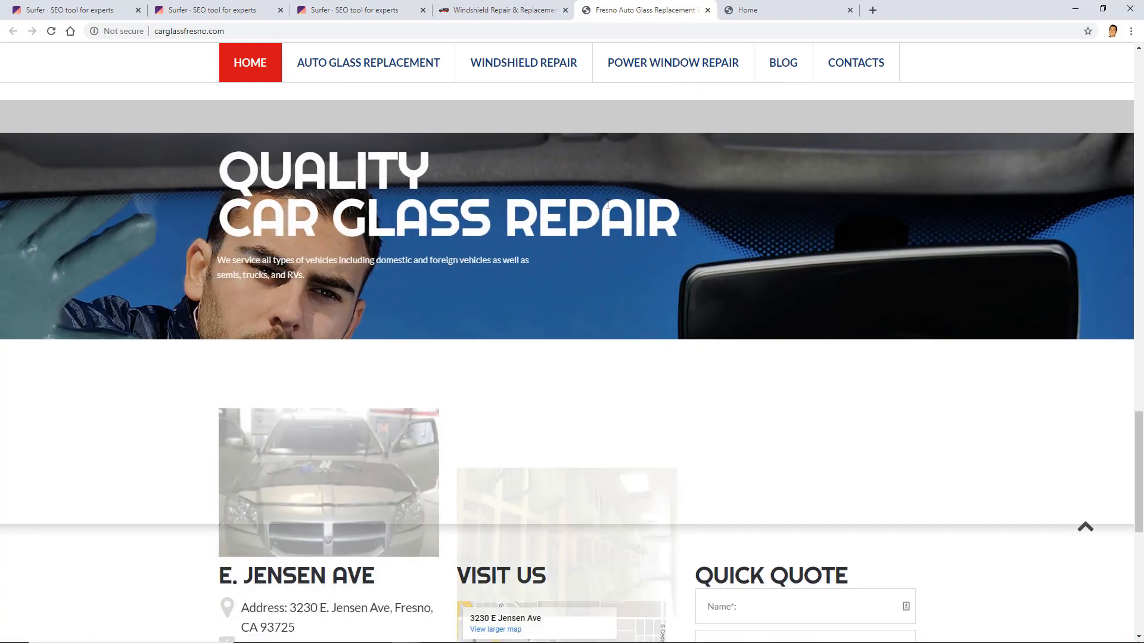
{"action": "scroll", "coordinate": [608, 204], "scroll_direction": "down", "scroll_amount": 5}
{"action": "left_click", "coordinate": [750, 10]}
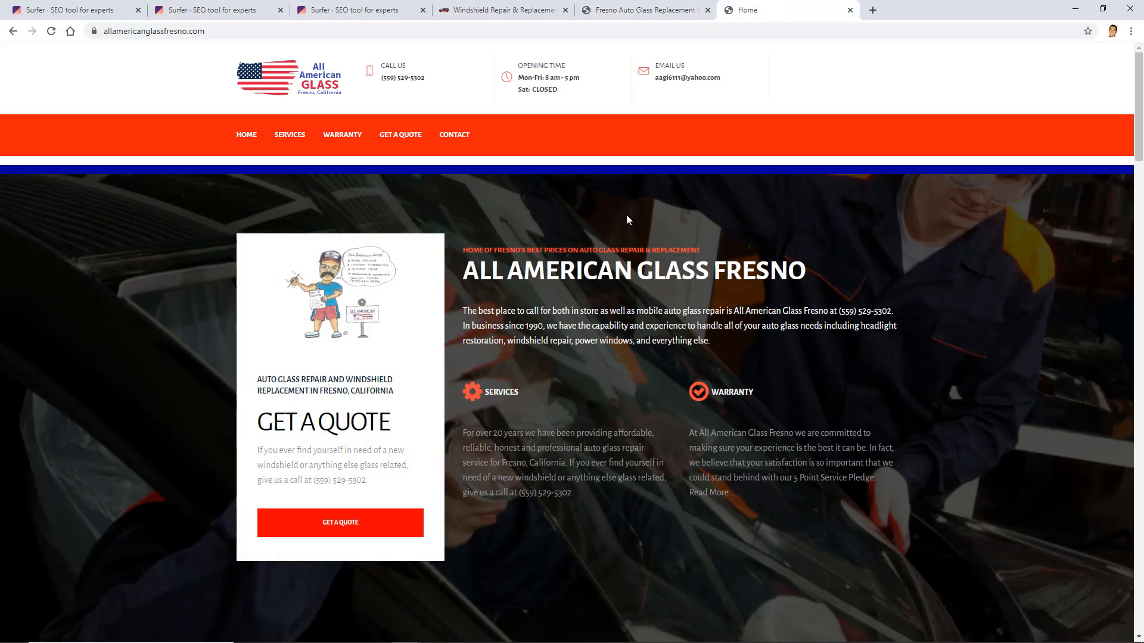
{"action": "scroll", "coordinate": [760, 192], "scroll_direction": "down", "scroll_amount": 4}
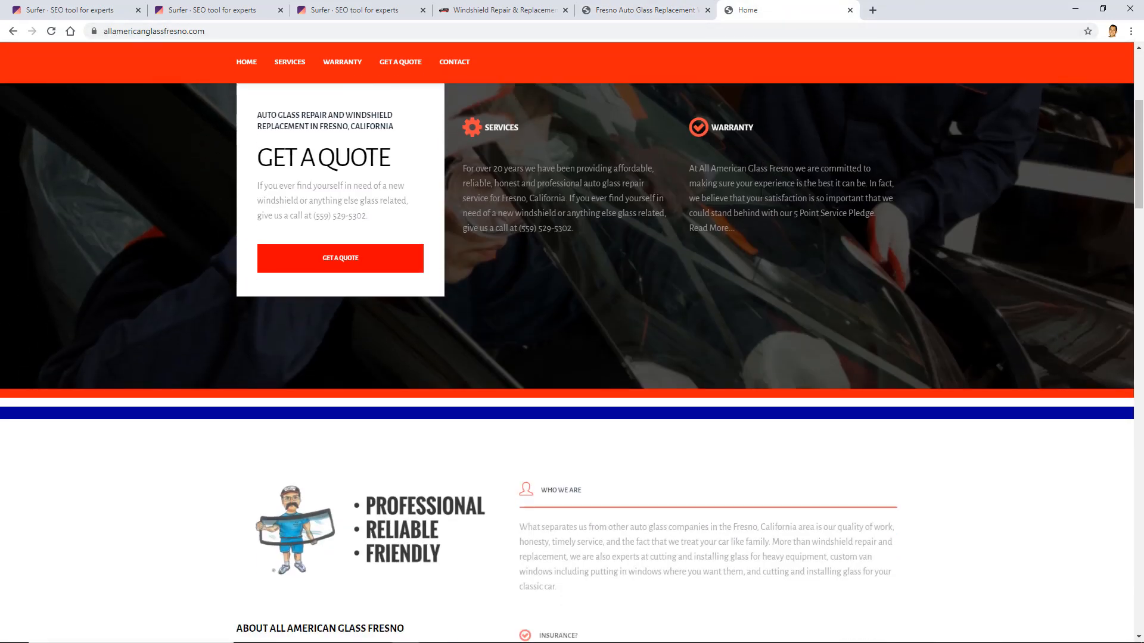
{"action": "scroll", "coordinate": [760, 192], "scroll_direction": "down", "scroll_amount": 9}
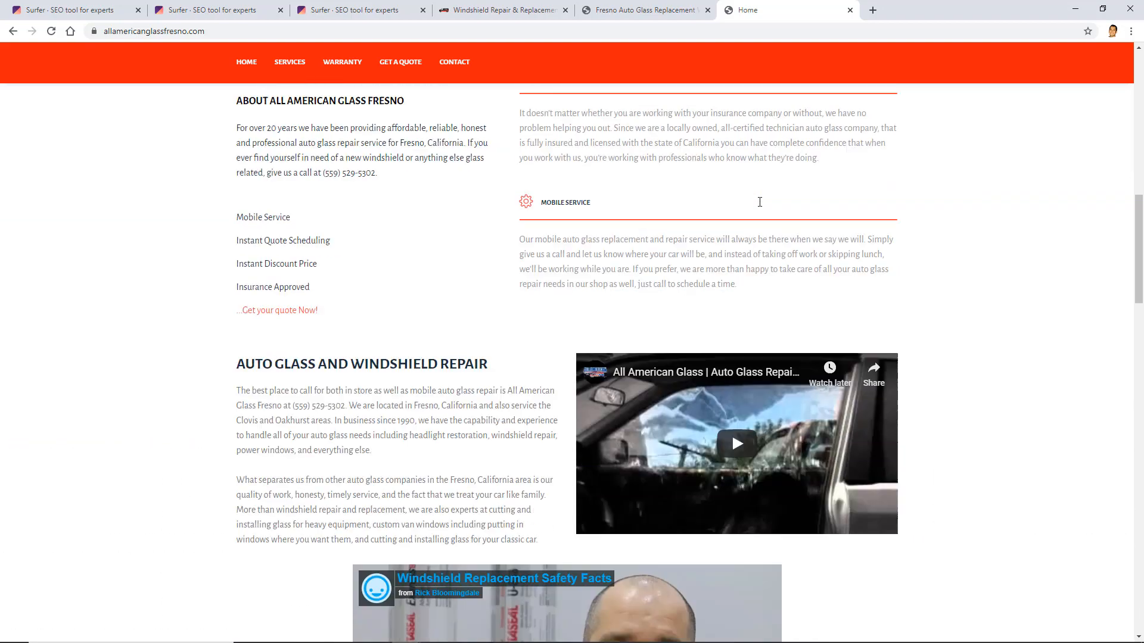
{"action": "scroll", "coordinate": [759, 201], "scroll_direction": "down", "scroll_amount": 7}
{"action": "scroll", "coordinate": [600, 155], "scroll_direction": "up", "scroll_amount": 1}
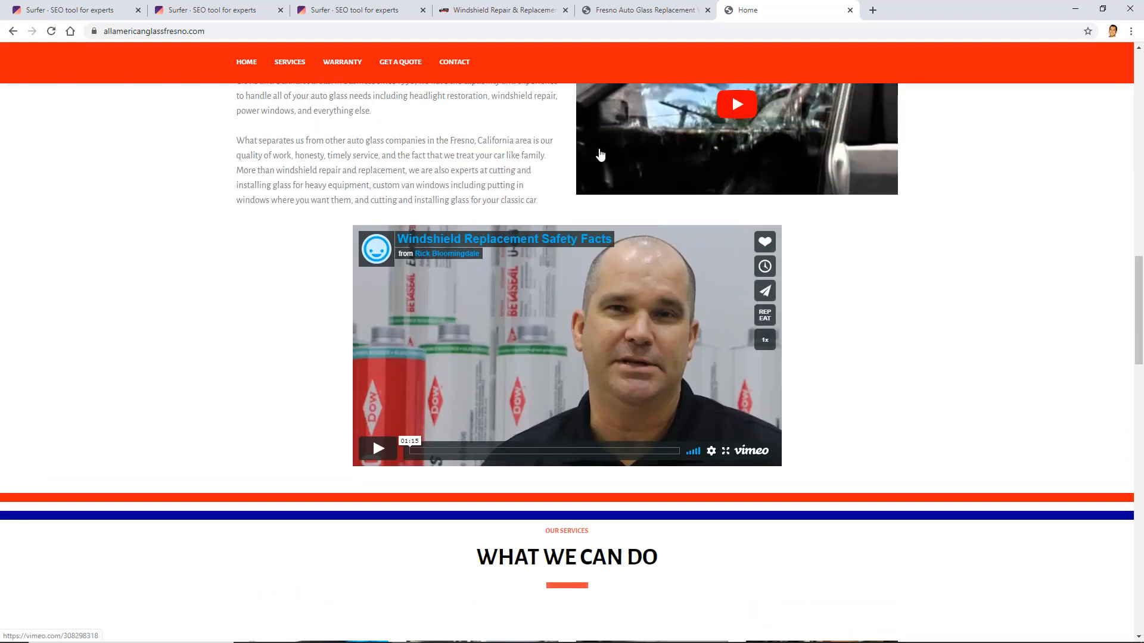
{"action": "scroll", "coordinate": [600, 155], "scroll_direction": "up", "scroll_amount": 6}
{"action": "key", "text": "ctrl+3"}
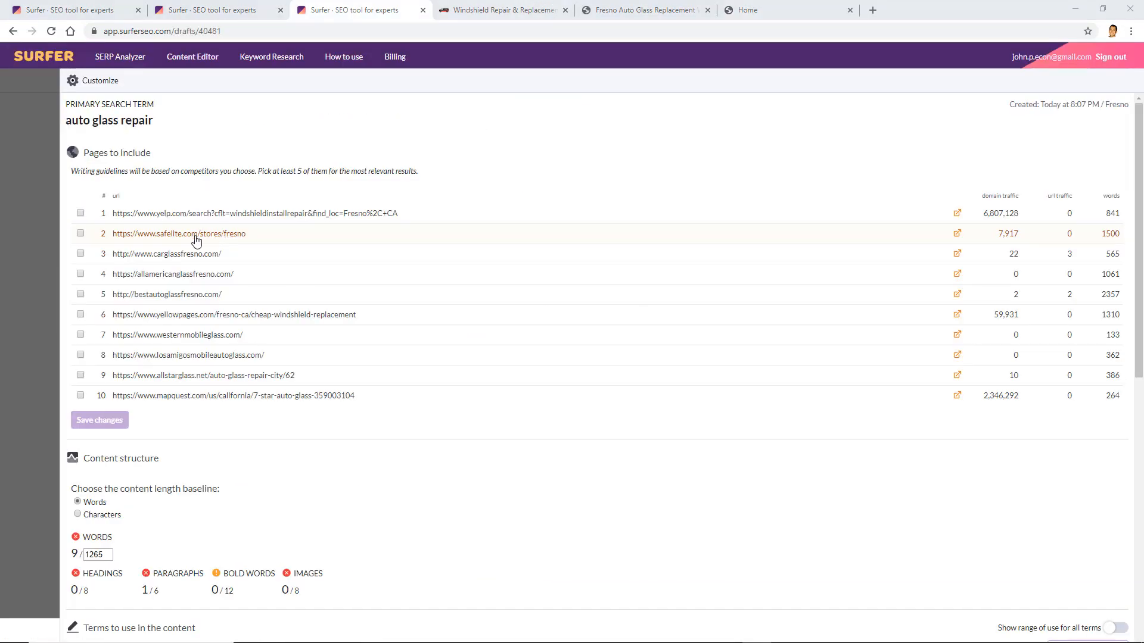
Include the Safelite, carglassfresno and allamericanglassfresno pages and save the selection
{"action": "left_click", "coordinate": [81, 234]}
{"action": "left_click", "coordinate": [80, 254]}
{"action": "left_click", "coordinate": [80, 274]}
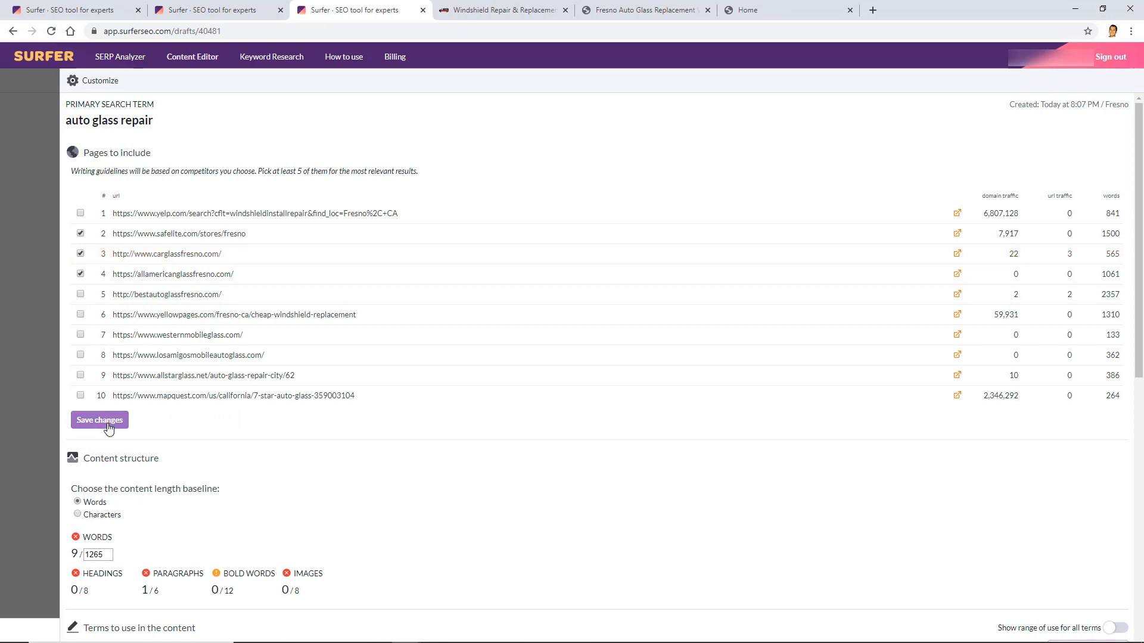
{"action": "mouse_move", "coordinate": [91, 547]}
{"action": "left_click", "coordinate": [124, 424]}
{"action": "left_click", "coordinate": [125, 421]}
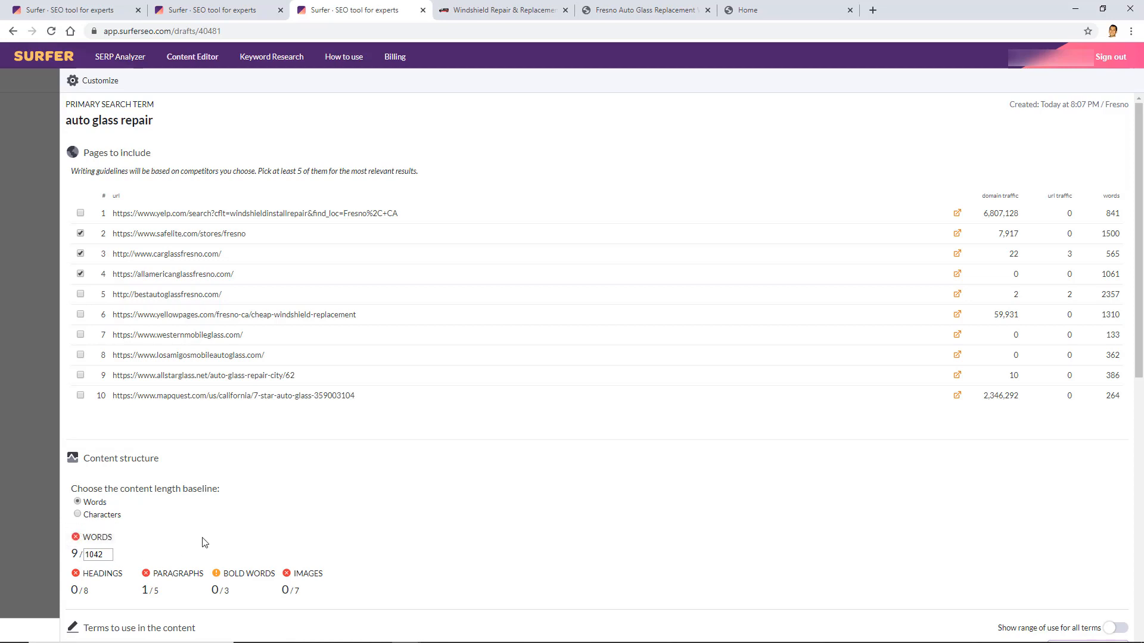
{"action": "scroll", "coordinate": [212, 538], "scroll_direction": "down", "scroll_amount": 2}
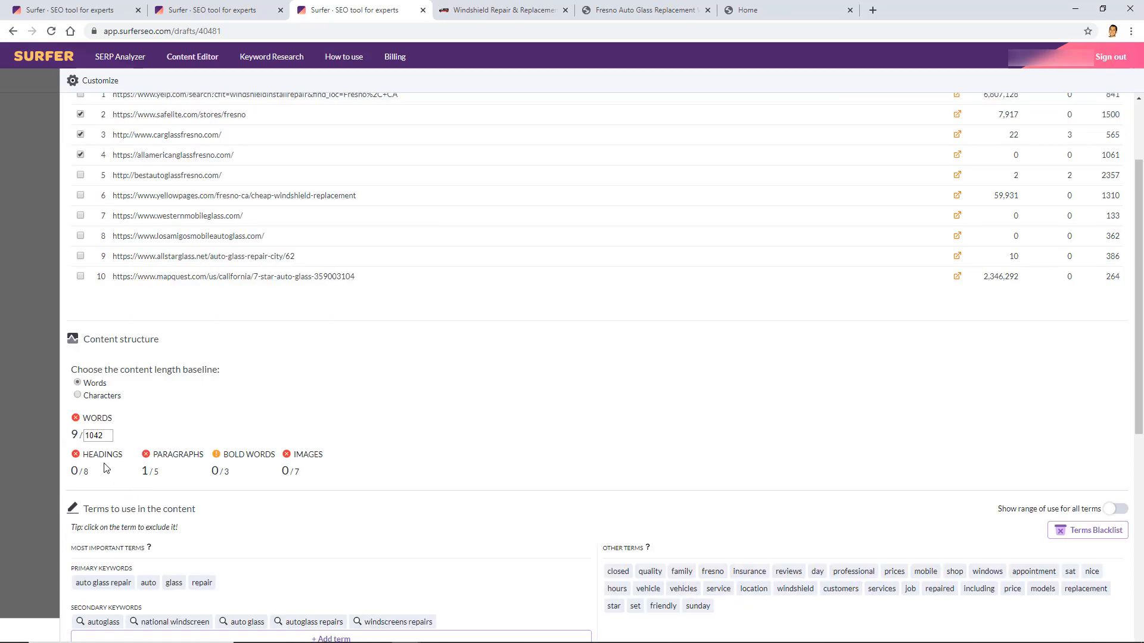
{"action": "left_click_drag", "start_coordinate": [83, 455], "coordinate": [127, 459]}
{"action": "left_click", "coordinate": [158, 458]}
{"action": "scroll", "coordinate": [309, 454], "scroll_direction": "up", "scroll_amount": 2}
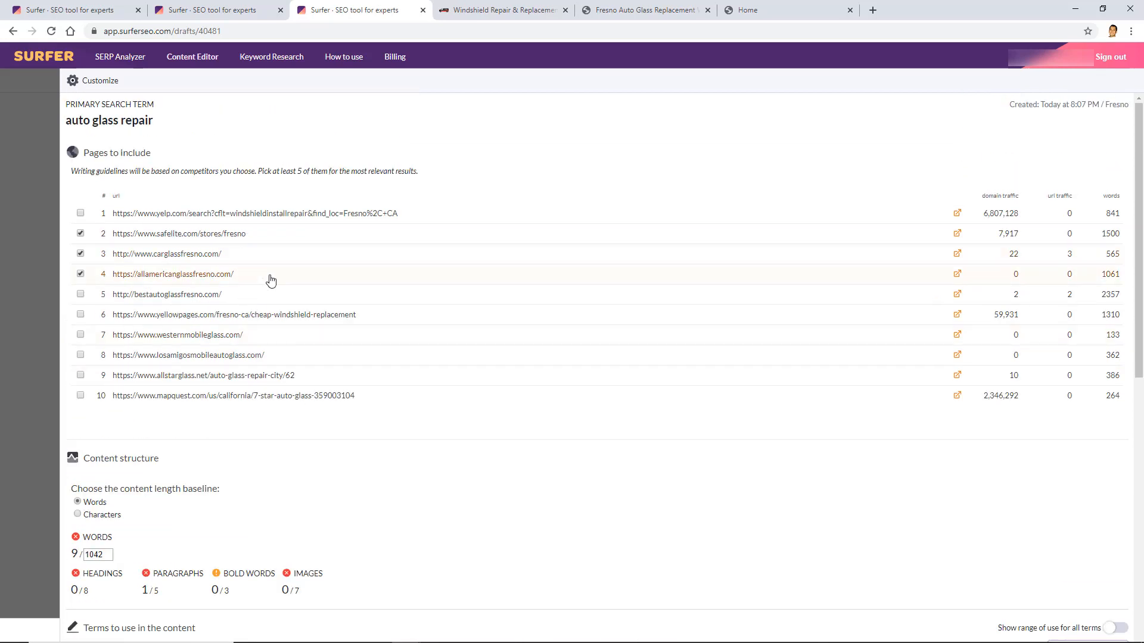
{"action": "scroll", "coordinate": [340, 301], "scroll_direction": "down", "scroll_amount": 1}
{"action": "scroll", "coordinate": [340, 300], "scroll_direction": "down", "scroll_amount": 8}
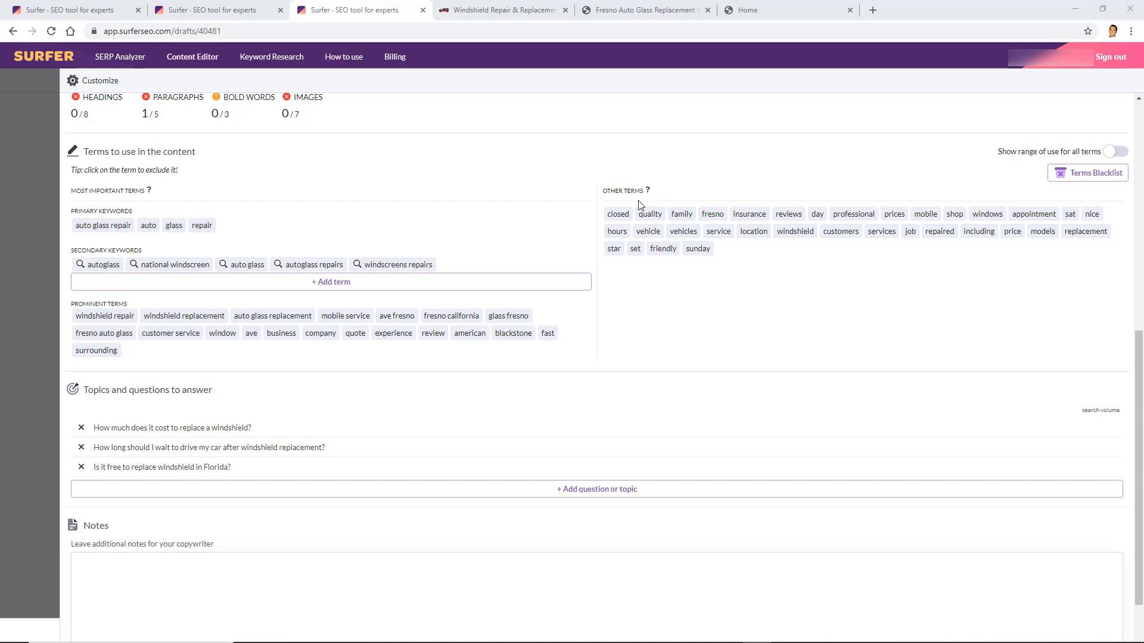
Remove 'national windscreen' from secondary keywords and browse term suggestions without adding any
{"action": "left_click", "coordinate": [168, 268]}
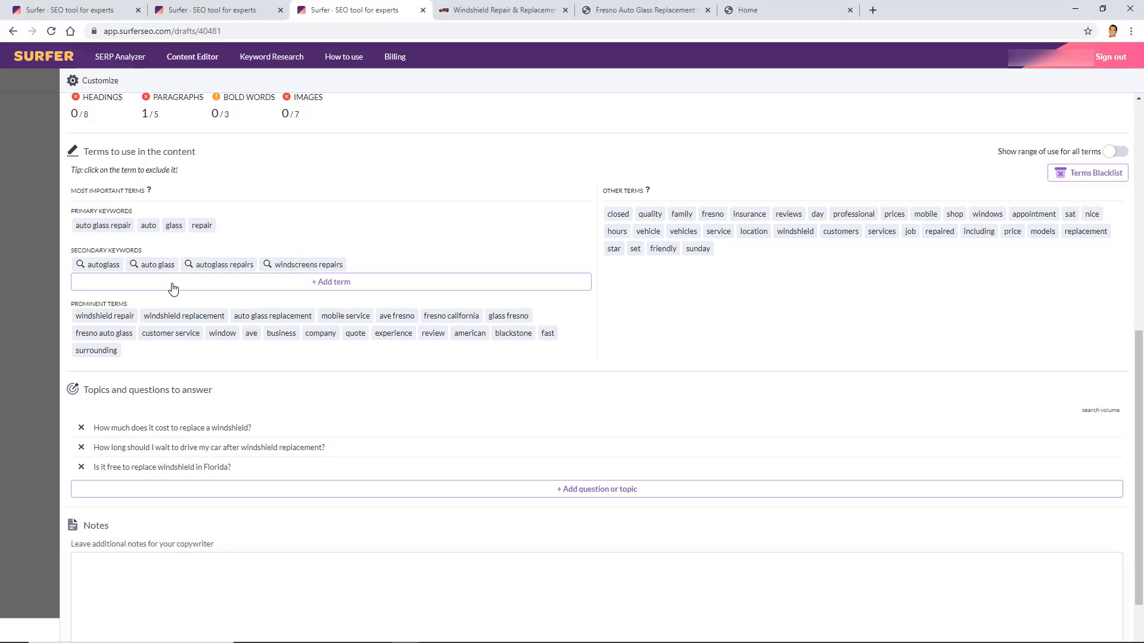
{"action": "left_click", "coordinate": [288, 289]}
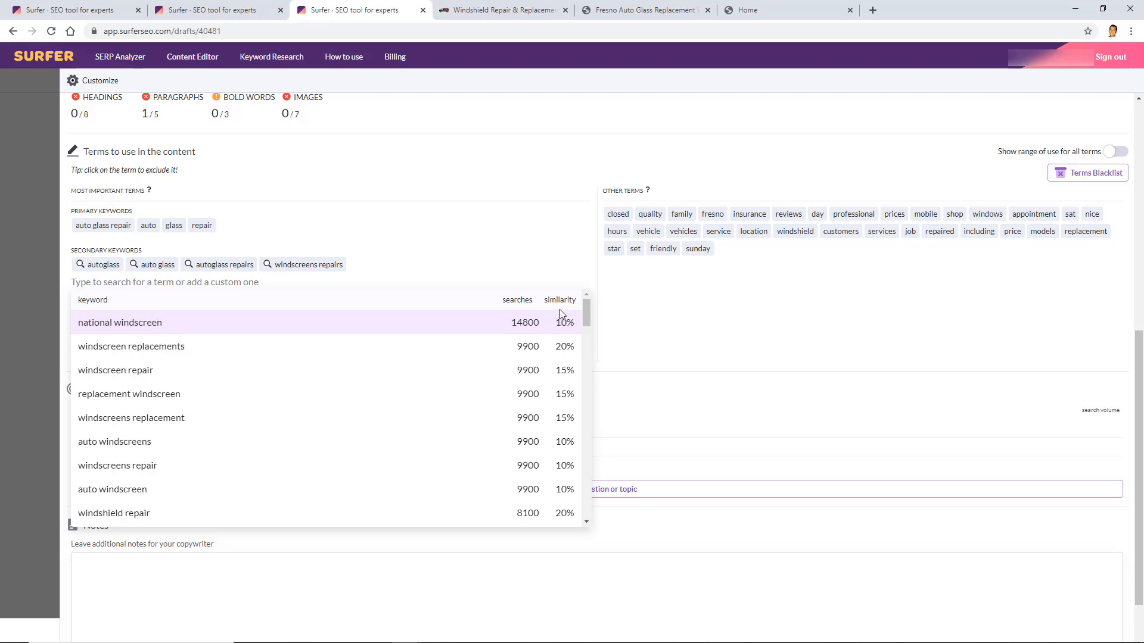
{"action": "scroll", "coordinate": [542, 352], "scroll_direction": "down", "scroll_amount": 2}
{"action": "scroll", "coordinate": [545, 353], "scroll_direction": "down", "scroll_amount": 4}
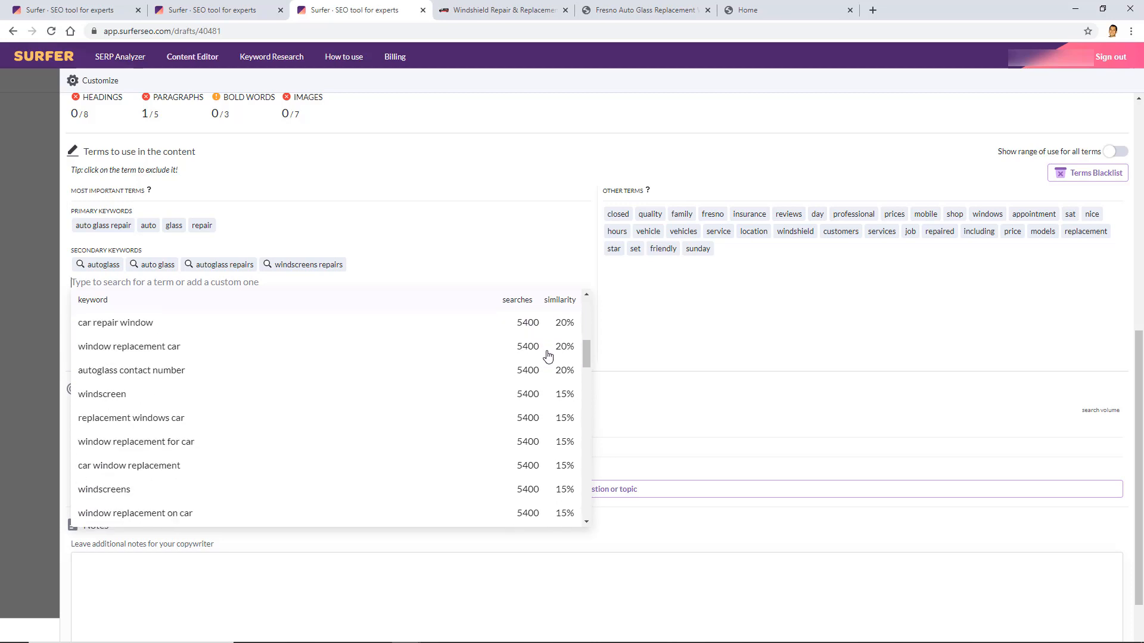
{"action": "scroll", "coordinate": [543, 367], "scroll_direction": "down", "scroll_amount": 3}
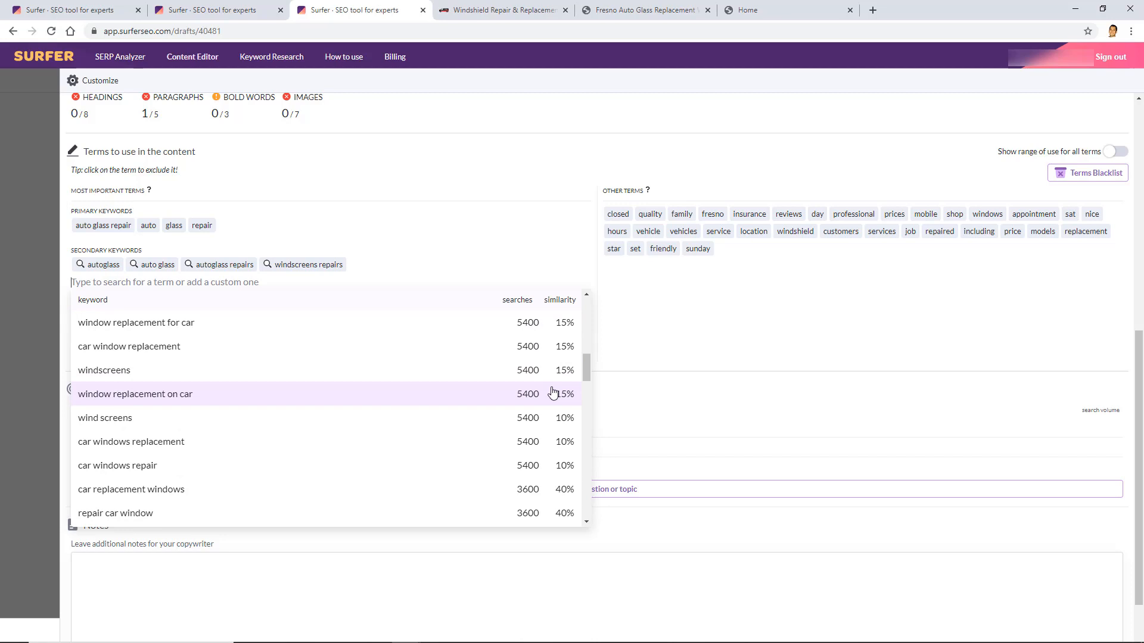
{"action": "scroll", "coordinate": [554, 390], "scroll_direction": "up", "scroll_amount": 9}
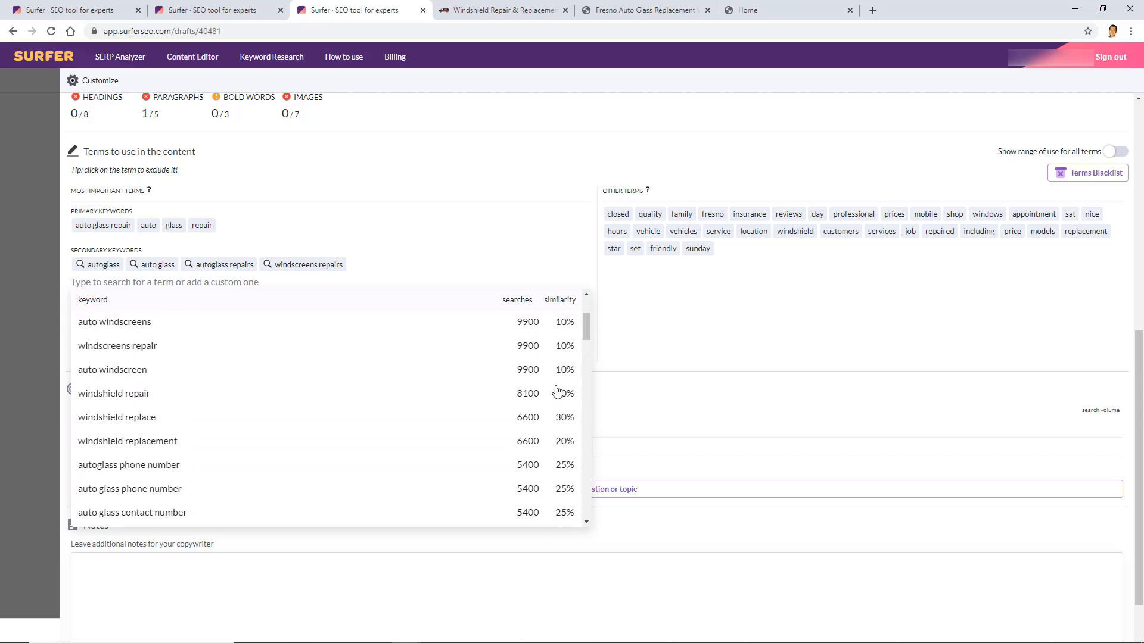
{"action": "left_click", "coordinate": [688, 328]}
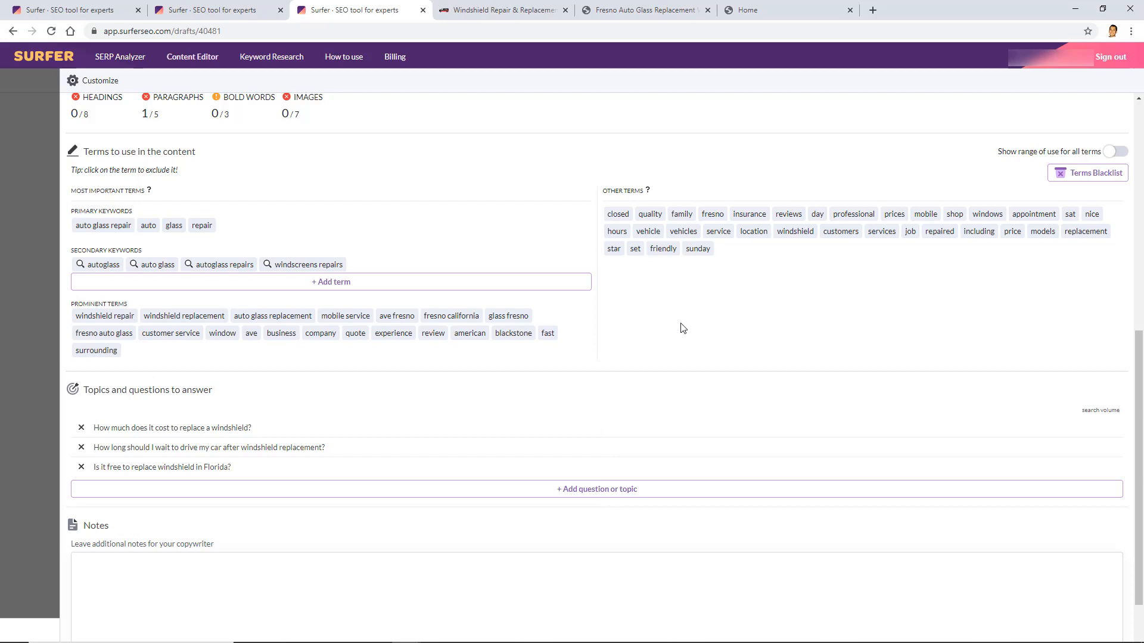
{"action": "scroll", "coordinate": [683, 329], "scroll_direction": "down", "scroll_amount": 1}
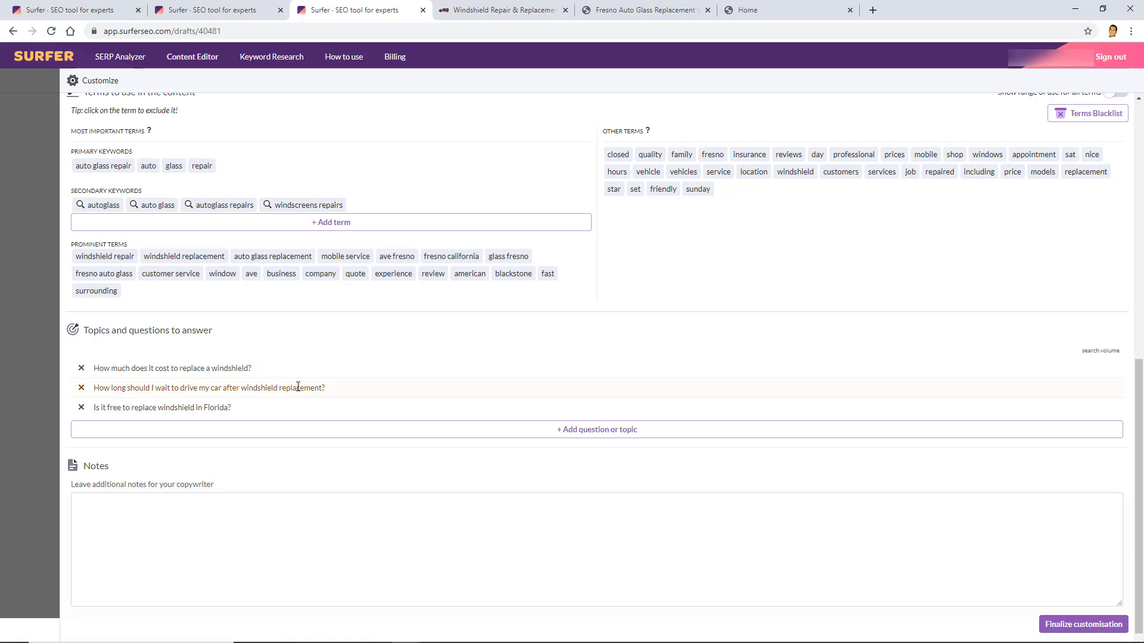
Delete the 'Is it free to replace windshield in Florida?' question from the topics
{"action": "scroll", "coordinate": [197, 422], "scroll_direction": "up", "scroll_amount": 1}
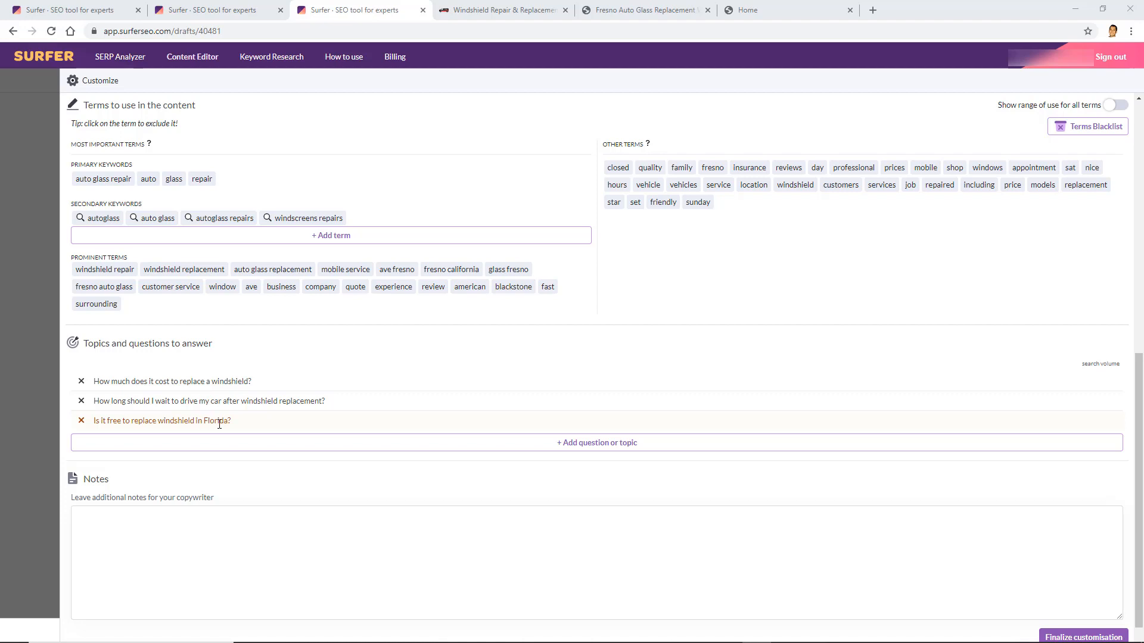
{"action": "left_click", "coordinate": [81, 421]}
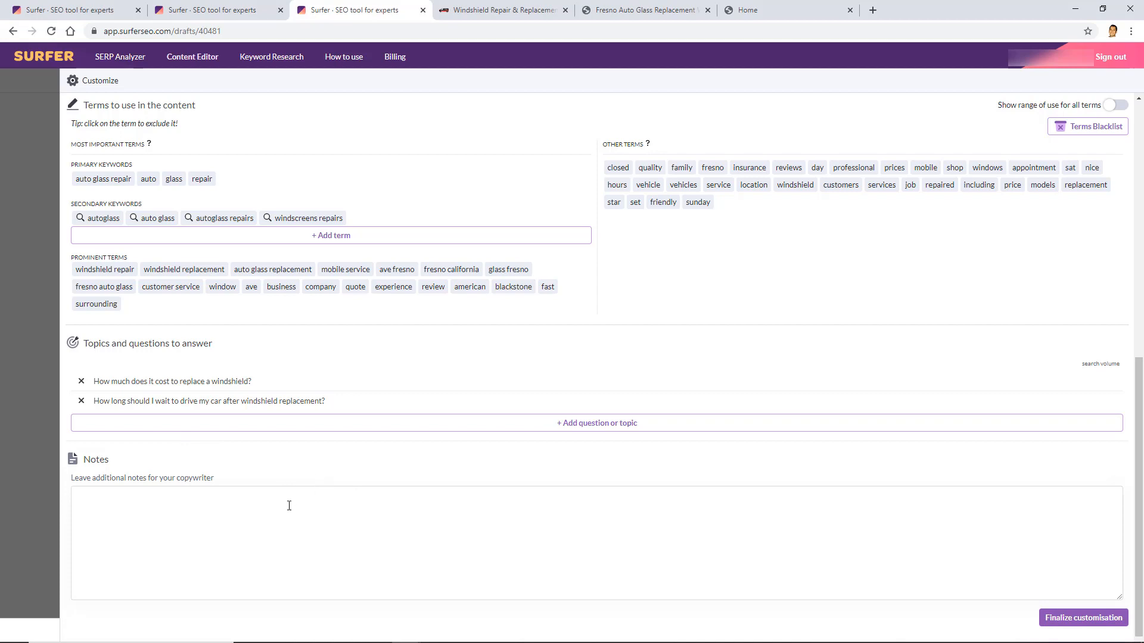
Write notes headings Resources/links, Outbound link instructions, Main competitor notes and Internal Link Instructions
{"action": "left_click", "coordinate": [212, 495]}
{"action": "type", "text": "Resour"}
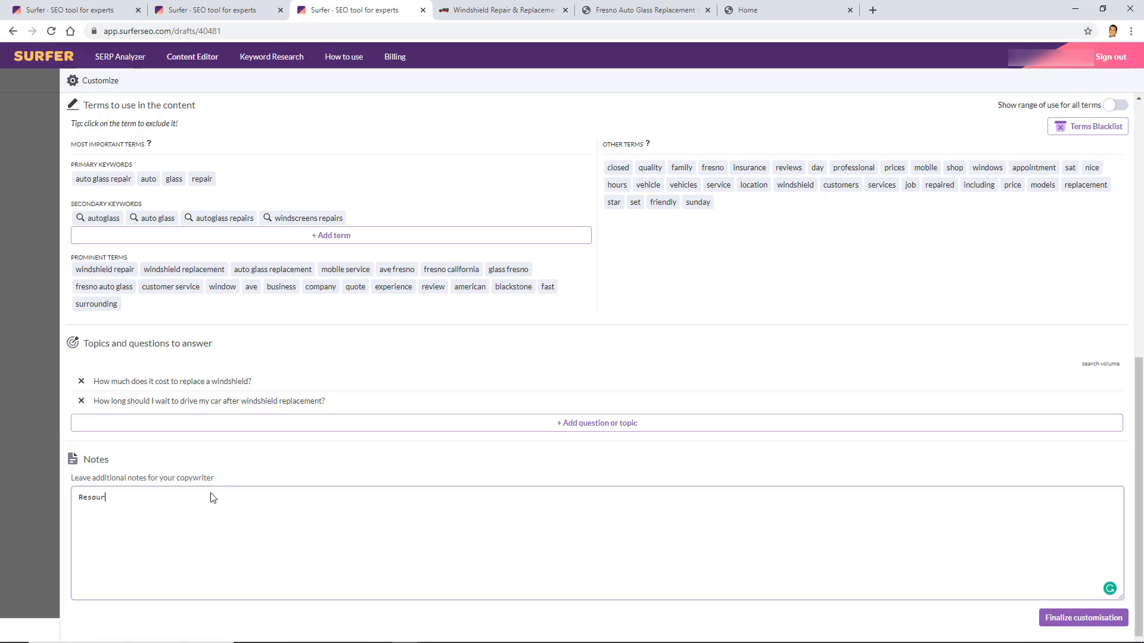
{"action": "type", "text": "ces/links:"}
{"action": "key", "text": "Return"}
{"action": "key", "text": "Return"}
{"action": "type", "text": "-"}
{"action": "key", "text": "Return"}
{"action": "key", "text": "Return"}
{"action": "type", "text": "-"}
{"action": "key", "text": "Return"}
{"action": "key", "text": "Return"}
{"action": "type", "text": "Outbound link instructi"}
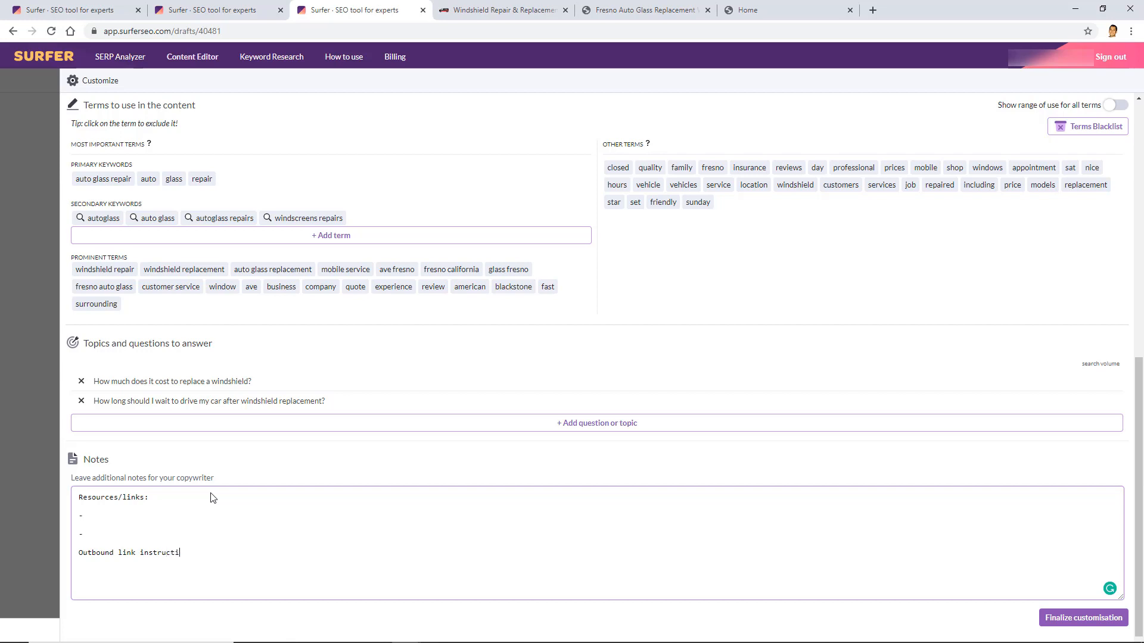
{"action": "type", "text": "ons: "}
{"action": "type", "text": "-"}
{"action": "key", "text": "Return"}
{"action": "key", "text": "Return"}
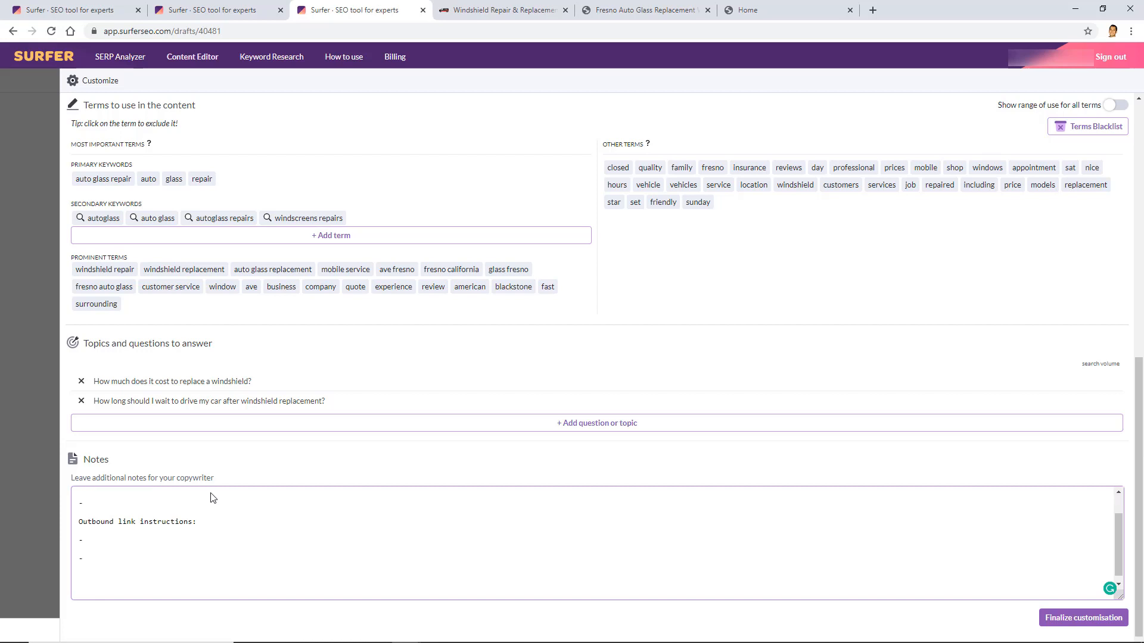
{"action": "type", "text": "Main competitor notes:"}
{"action": "key", "text": "Return"}
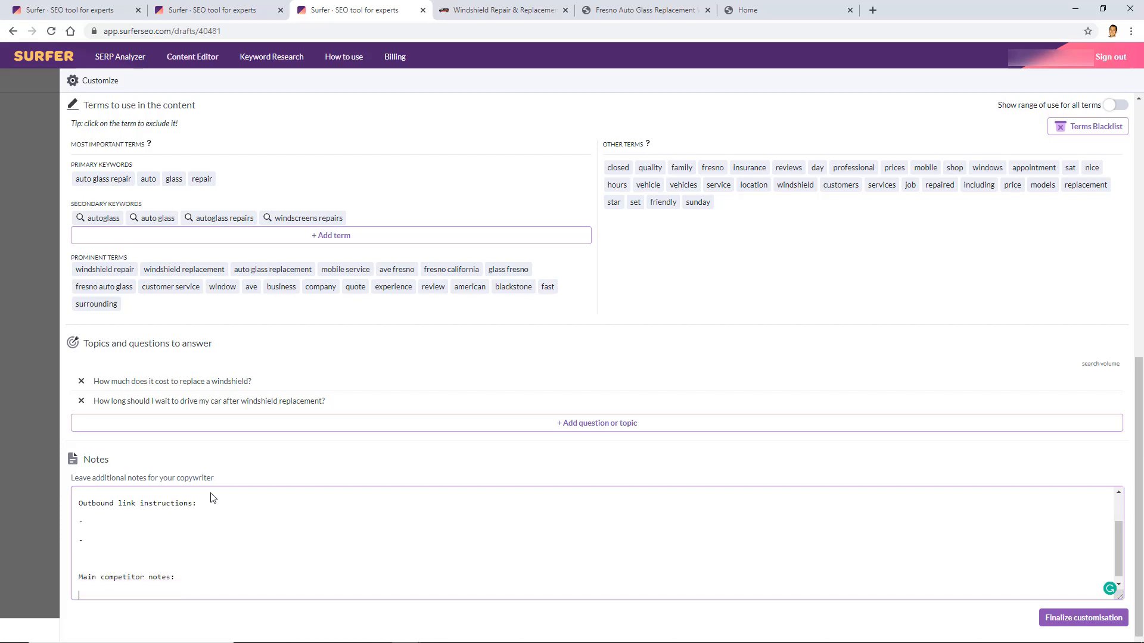
{"action": "key", "text": "Return"}
{"action": "type", "text": "Intern"}
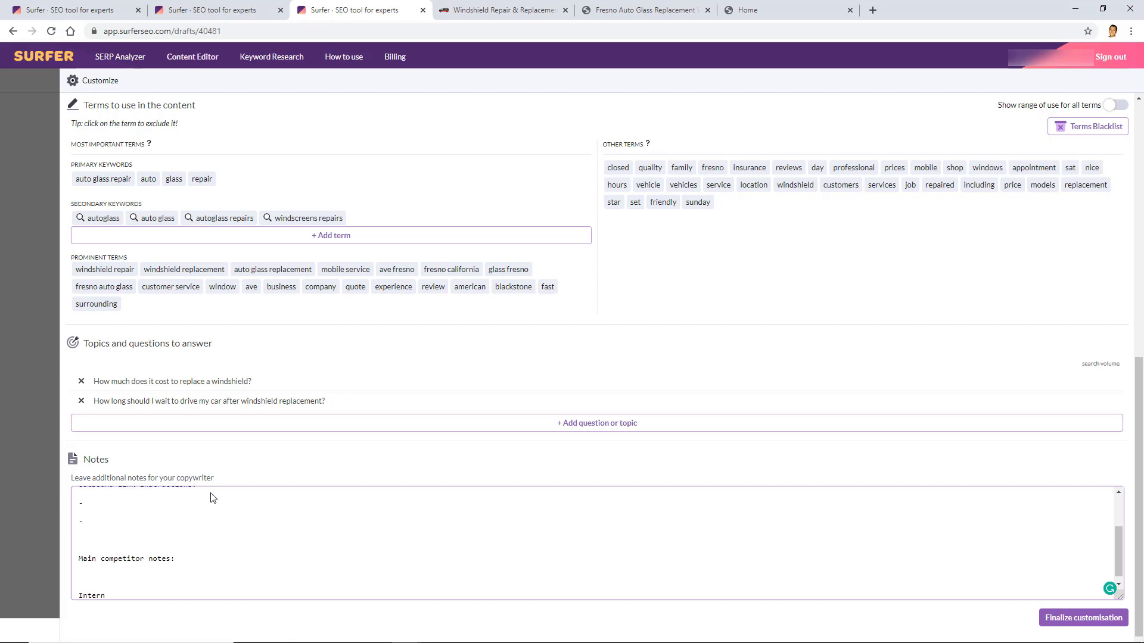
{"action": "type", "text": "al I"}
{"action": "type", "text": "ink Inst"}
{"action": "type", "text": "ructions:"}
Add an Outline section to the notes with lines H1, H2, H3, H2, H2
{"action": "scroll", "coordinate": [785, 564], "scroll_direction": "up", "scroll_amount": 1}
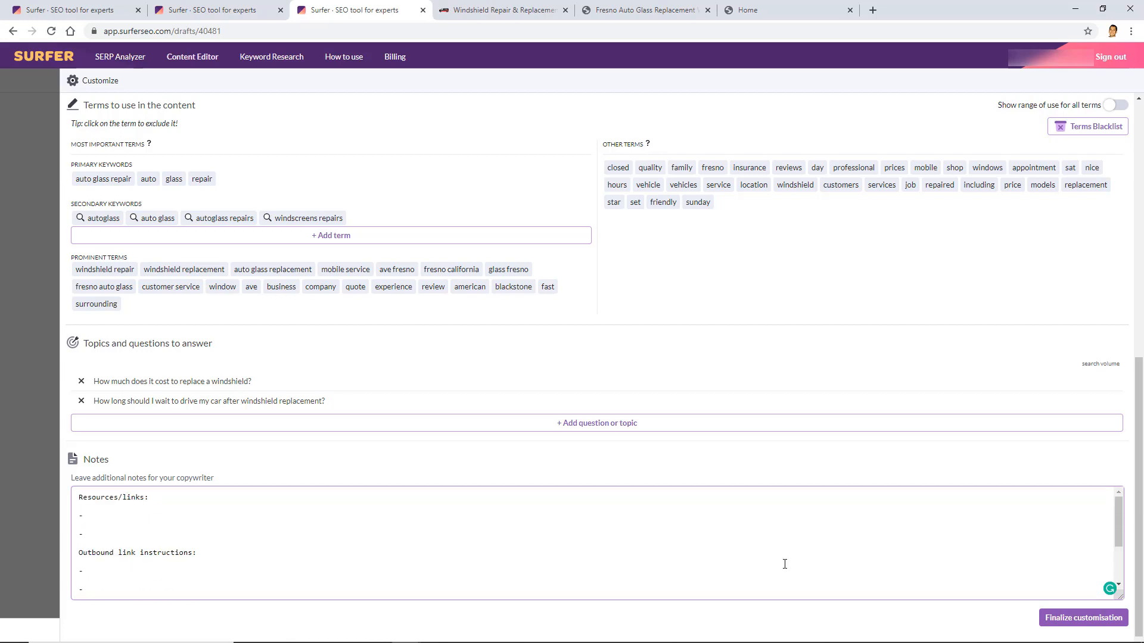
{"action": "scroll", "coordinate": [785, 564], "scroll_direction": "down", "scroll_amount": 1}
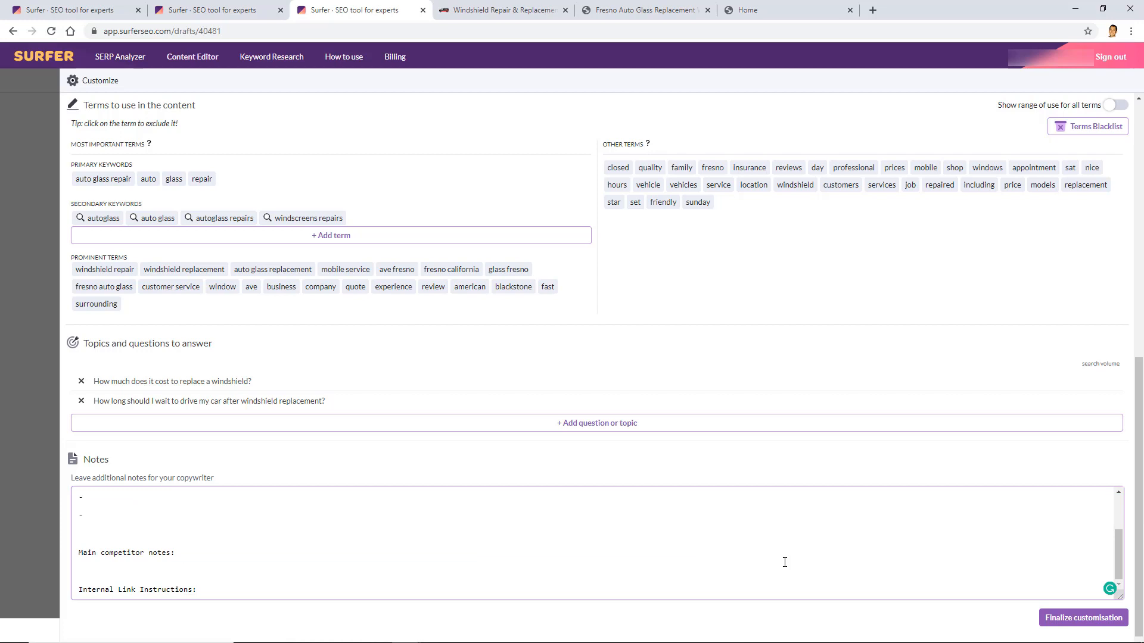
{"action": "key", "text": "Return"}
{"action": "key", "text": "Return"}
{"action": "type", "text": "Outline"}
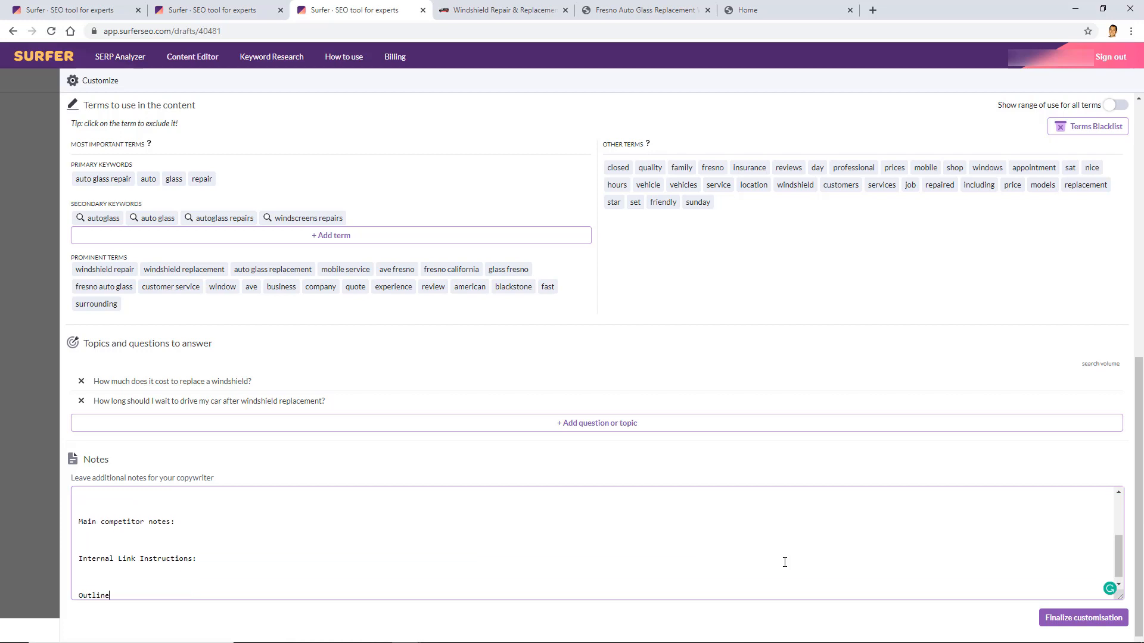
{"action": "type", "text": ":"}
{"action": "key", "text": "Return"}
{"action": "type", "text": "H1"}
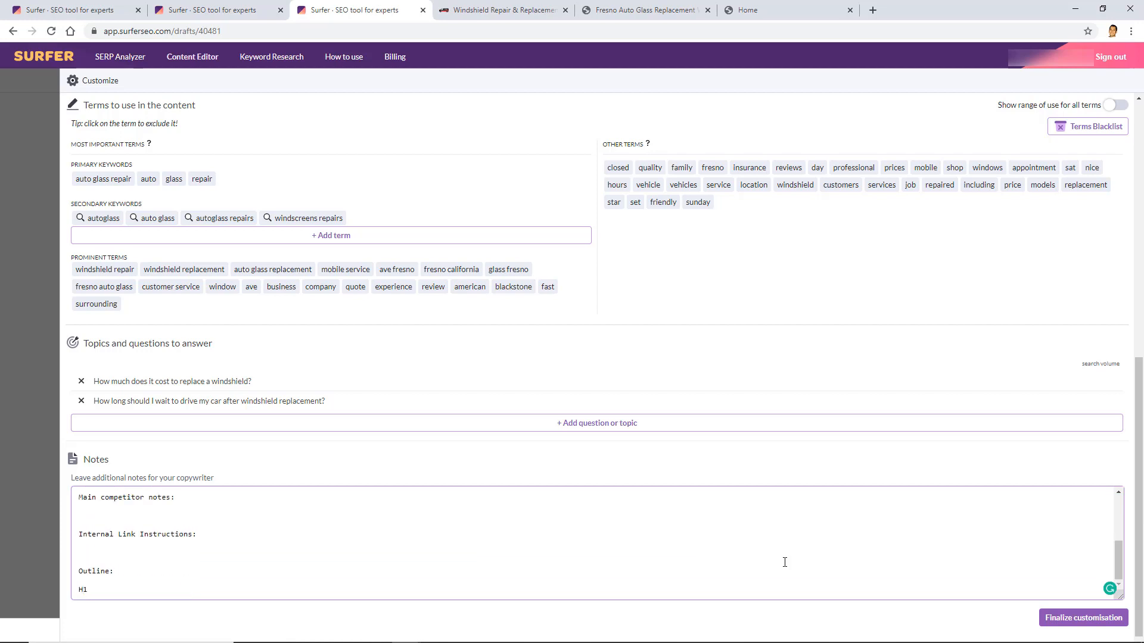
{"action": "type", "text": ":"}
{"action": "key", "text": "Return"}
{"action": "type", "text": "H2:"}
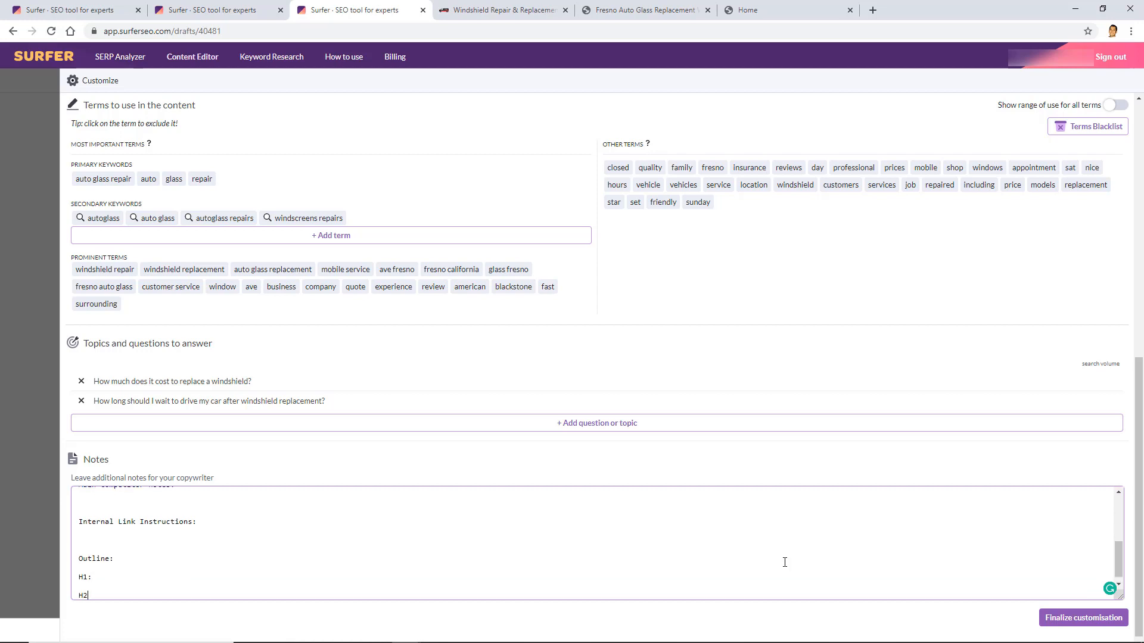
{"action": "key", "text": "Return"}
{"action": "type", "text": "H3:"}
{"action": "key", "text": "Return"}
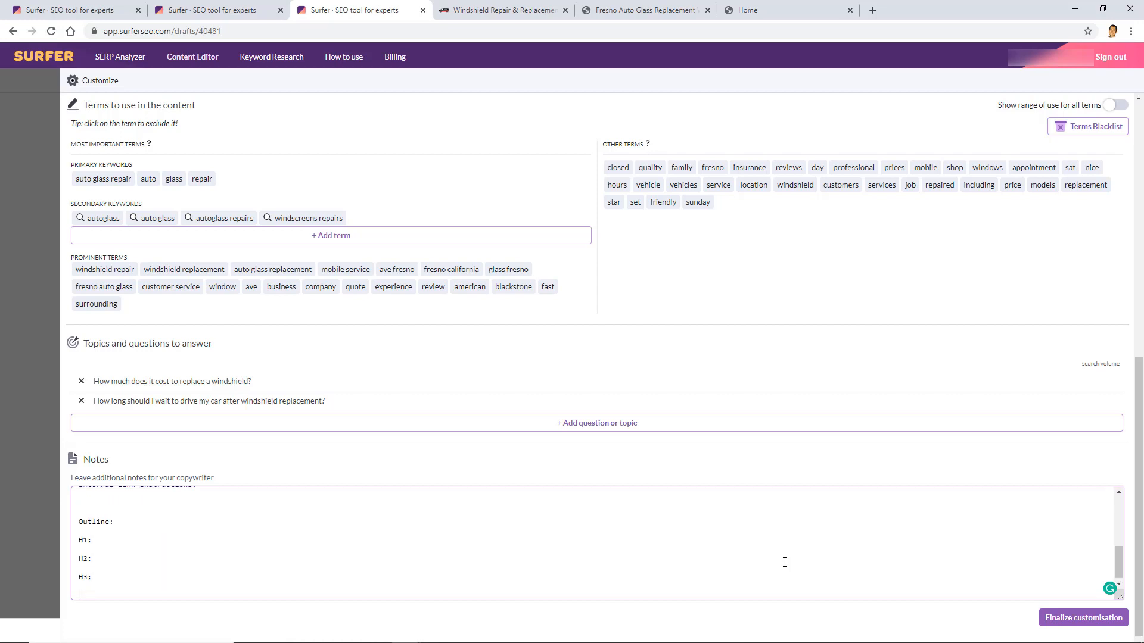
{"action": "type", "text": "H2:"}
{"action": "key", "text": "Return"}
{"action": "type", "text": "H2:"}
Check the Safelite result's heading breakdown in the SERP Analyzer, then return to the customisation page
{"action": "left_click", "coordinate": [241, 8]}
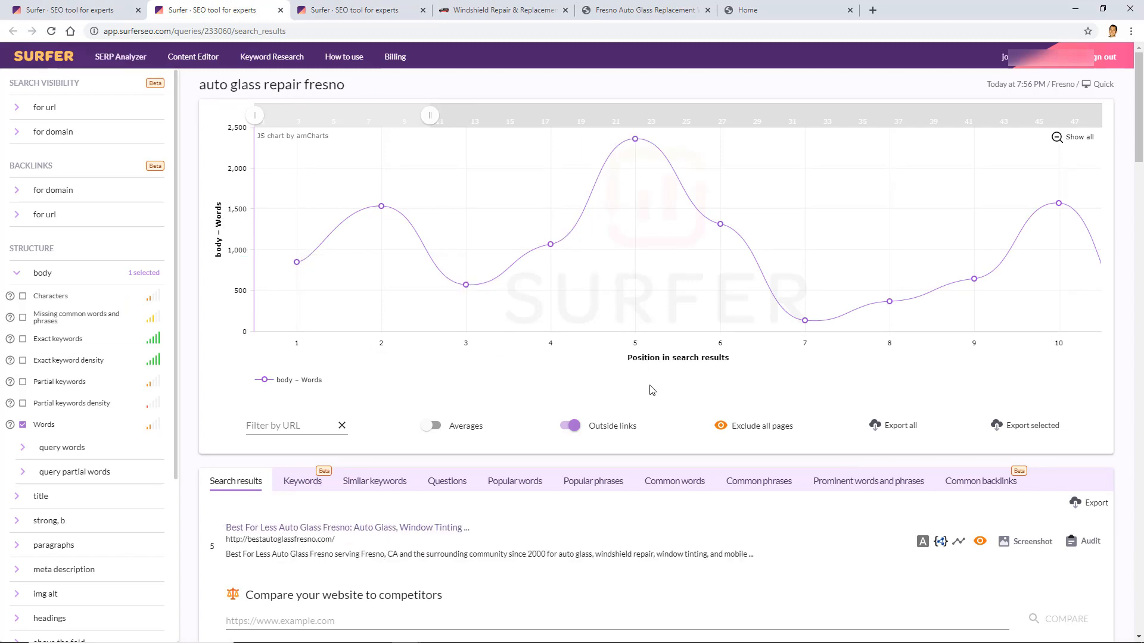
{"action": "scroll", "coordinate": [676, 418], "scroll_direction": "down", "scroll_amount": 5}
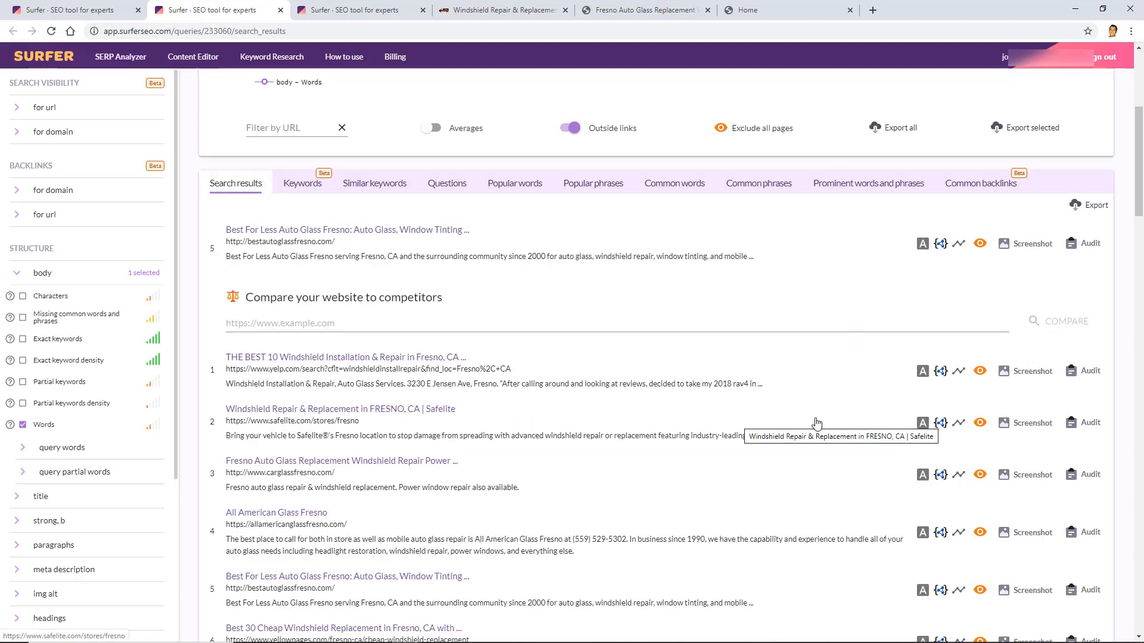
{"action": "left_click", "coordinate": [923, 424]}
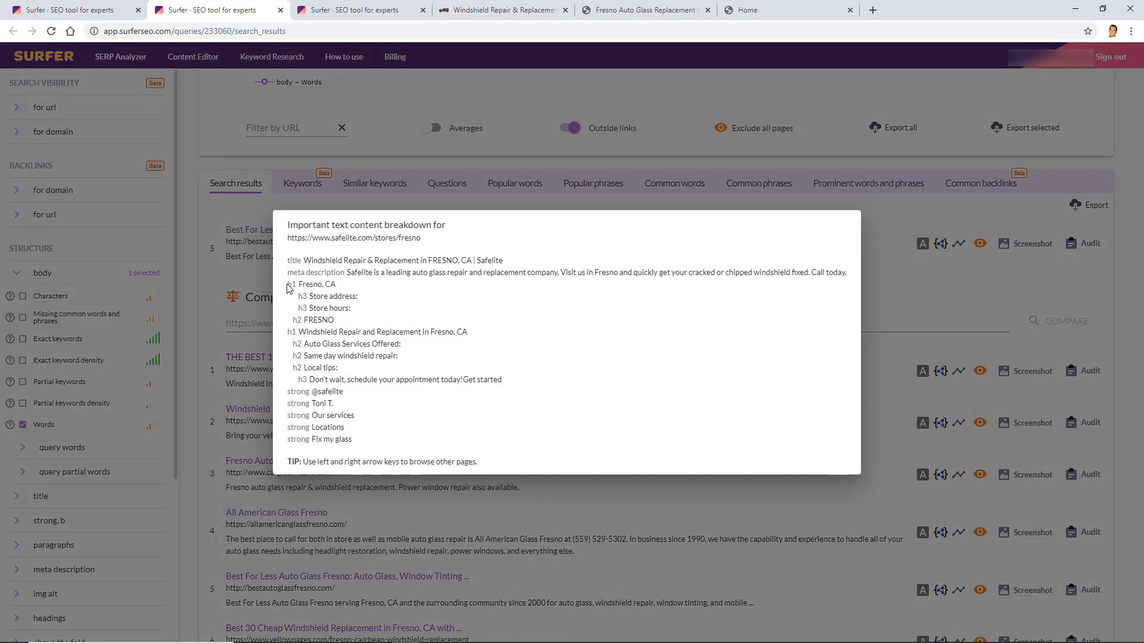
{"action": "left_click_drag", "start_coordinate": [290, 285], "coordinate": [399, 377]}
{"action": "left_click", "coordinate": [399, 377]}
{"action": "left_click", "coordinate": [403, 4]}
Add an 'Article Objective:' line to the notes and finalize customisation to open the editor
{"action": "scroll", "coordinate": [384, 509], "scroll_direction": "down", "scroll_amount": 1}
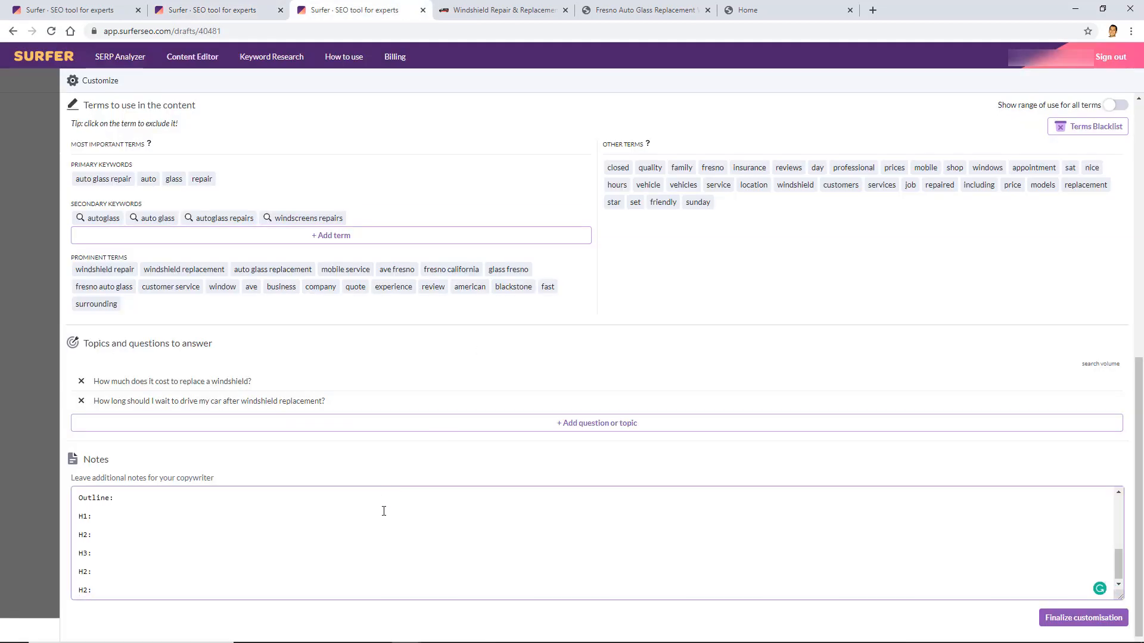
{"action": "key", "text": "Return"}
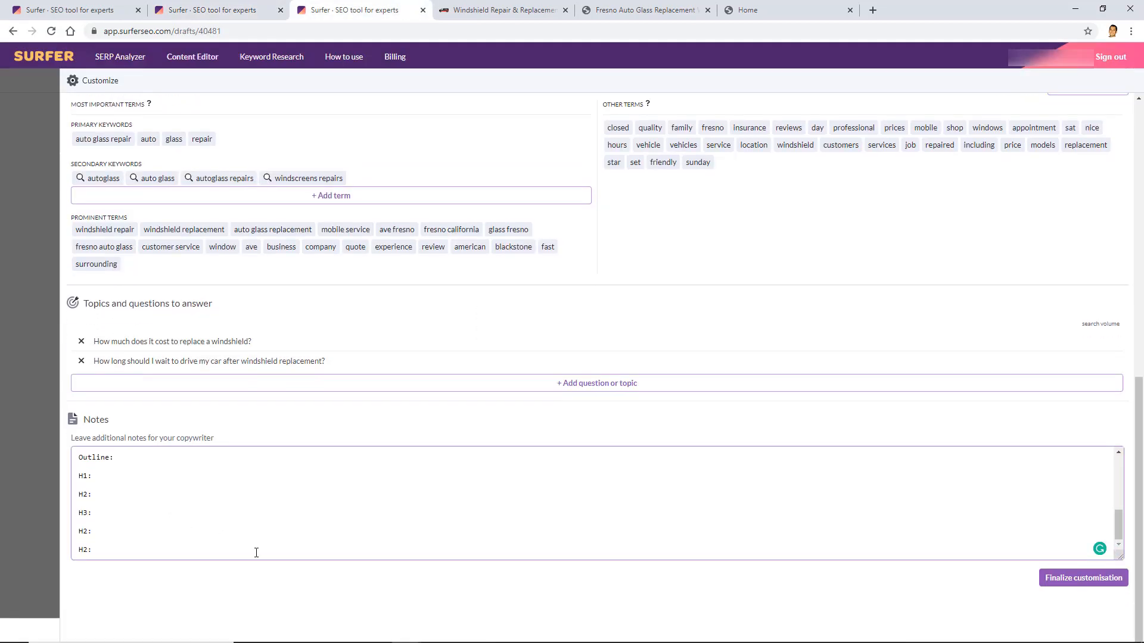
{"action": "key", "text": "Return"}
{"action": "type", "text": "Article O"}
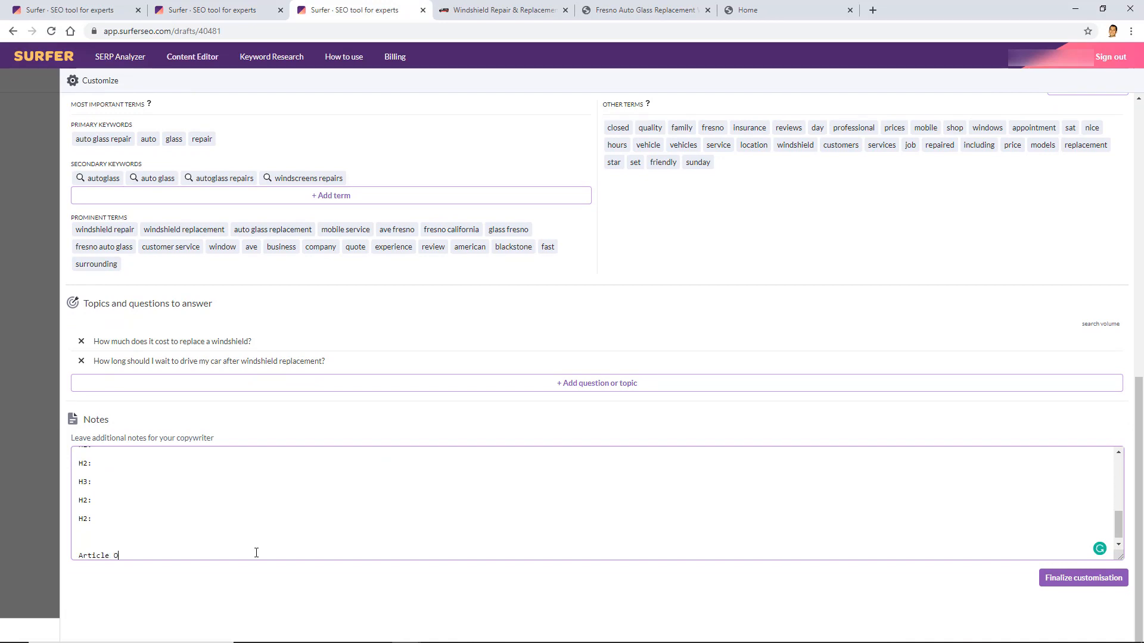
{"action": "type", "text": "bjective:"}
{"action": "scroll", "coordinate": [351, 465], "scroll_direction": "up", "scroll_amount": 5}
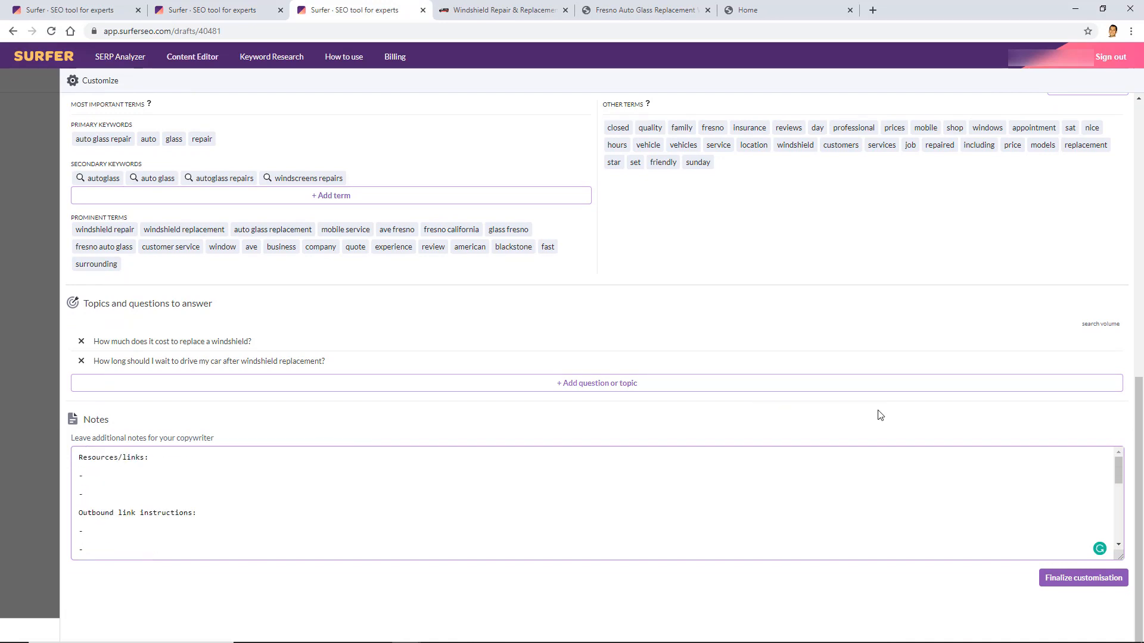
{"action": "left_click", "coordinate": [1069, 584]}
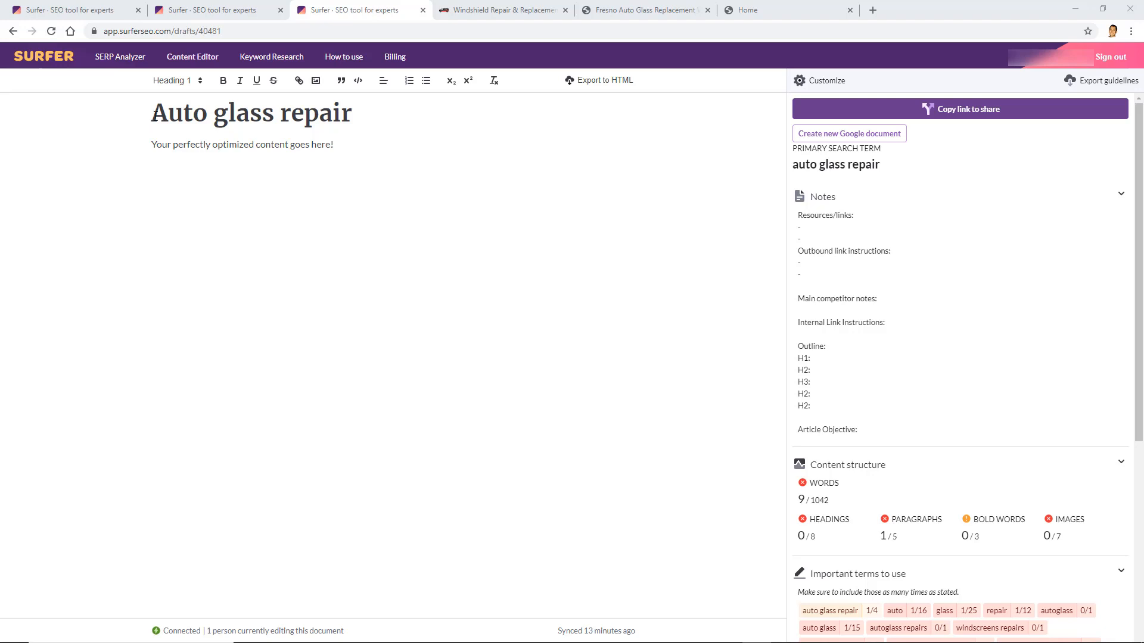
Select the intro sentence and toggle bold on and back off, leaving it unchanged
{"action": "left_click_drag", "start_coordinate": [135, 135], "coordinate": [431, 360]}
{"action": "left_click", "coordinate": [526, 382]}
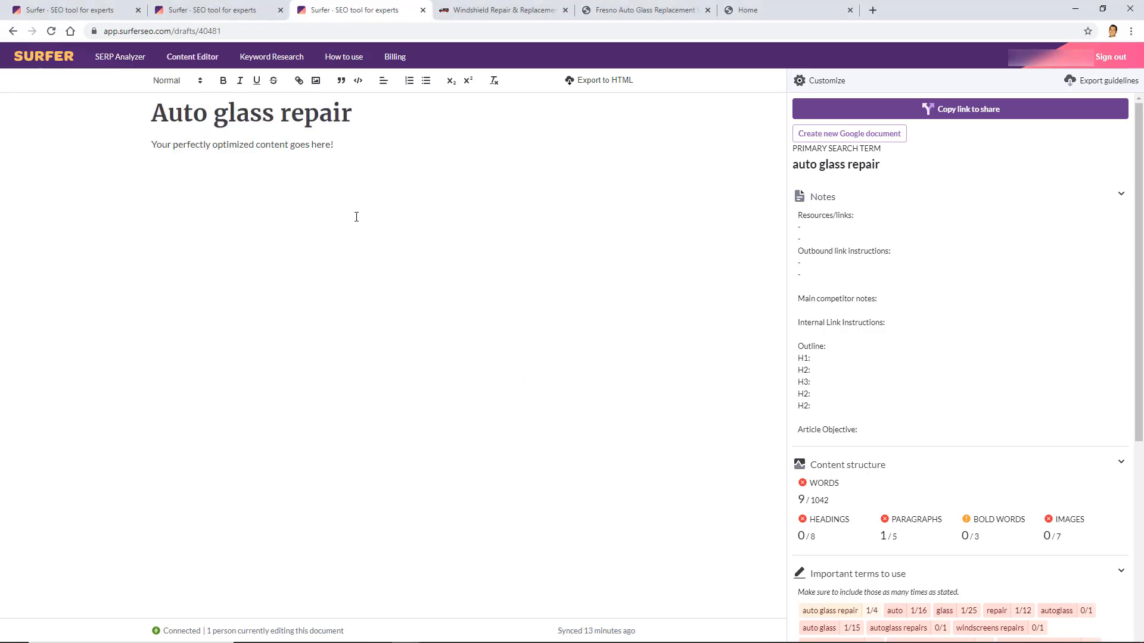
{"action": "left_click_drag", "start_coordinate": [334, 145], "coordinate": [168, 147]}
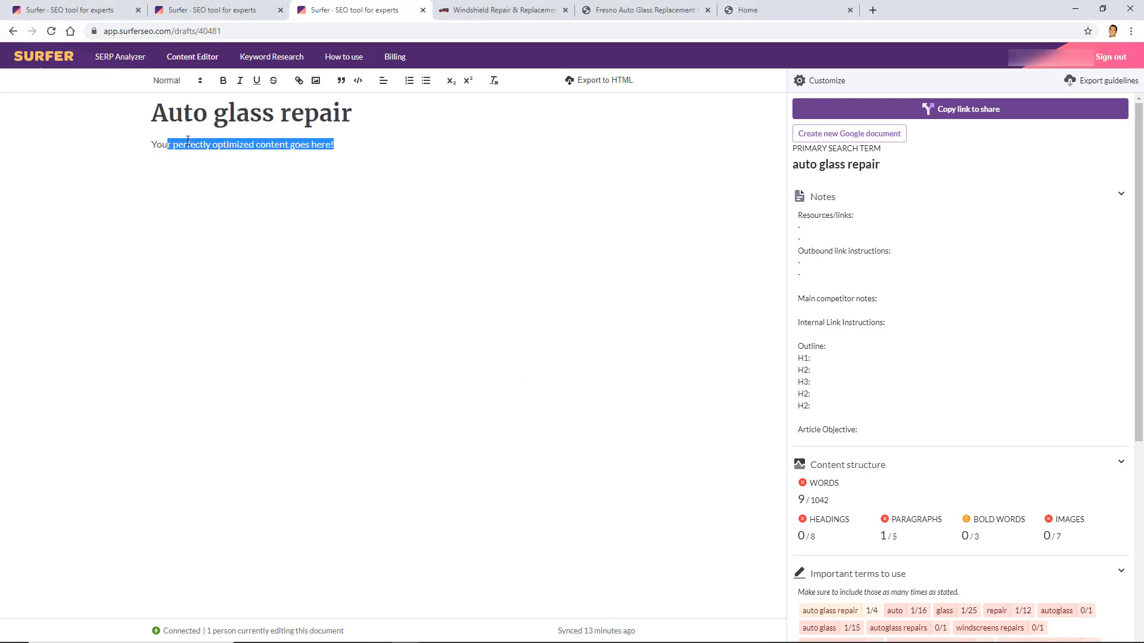
{"action": "triple_click", "coordinate": [187, 142]}
{"action": "left_click", "coordinate": [222, 81]}
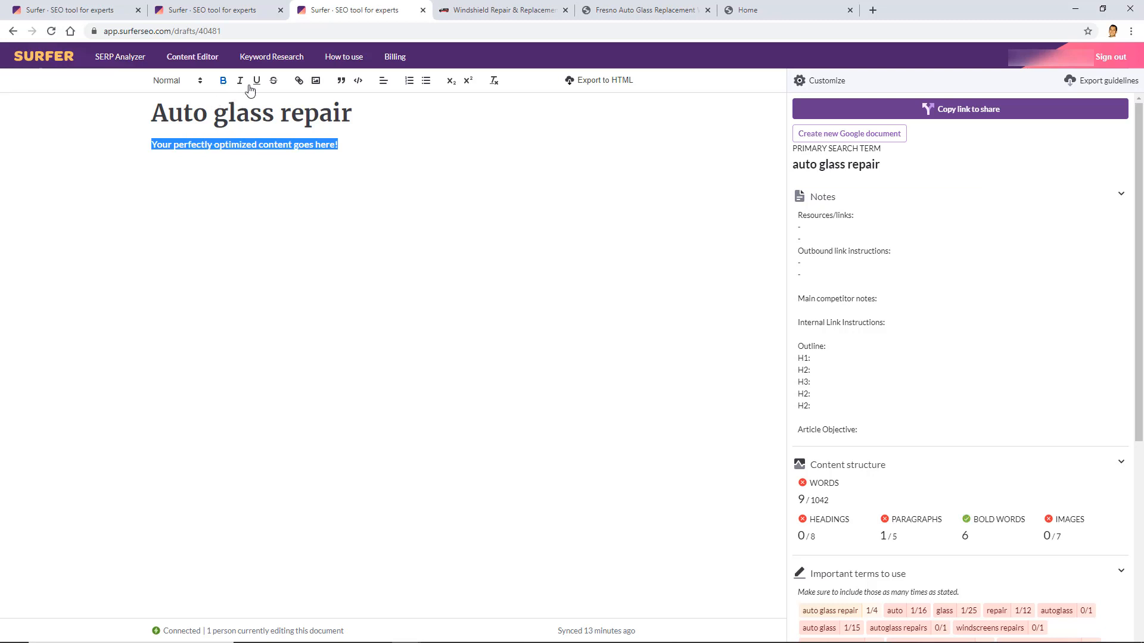
{"action": "left_click", "coordinate": [223, 82]}
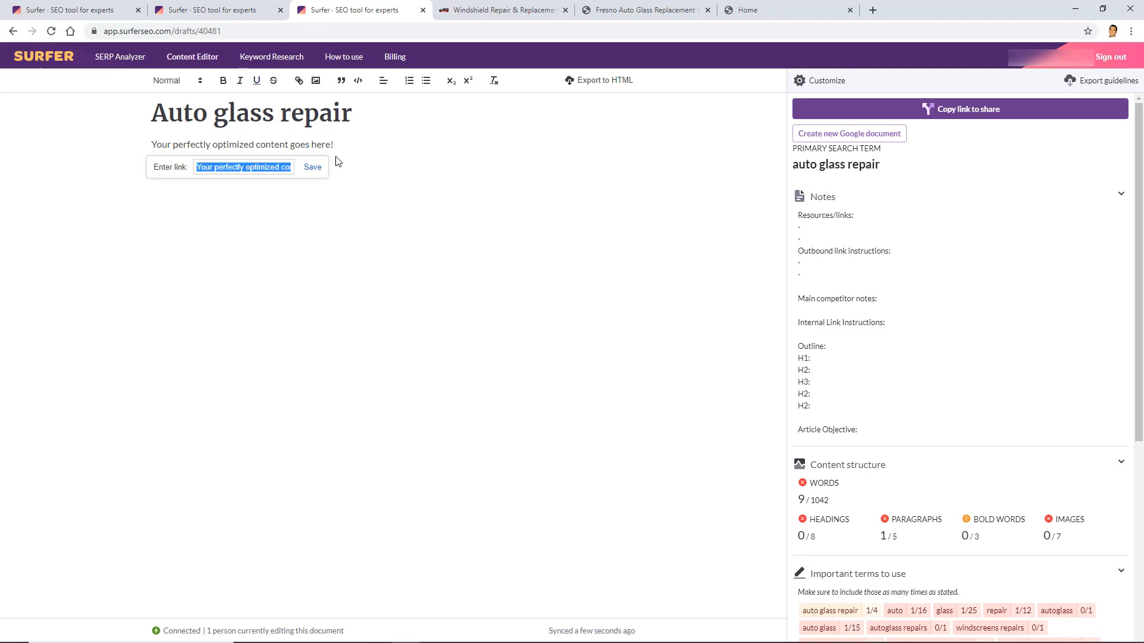
{"action": "left_click", "coordinate": [373, 151]}
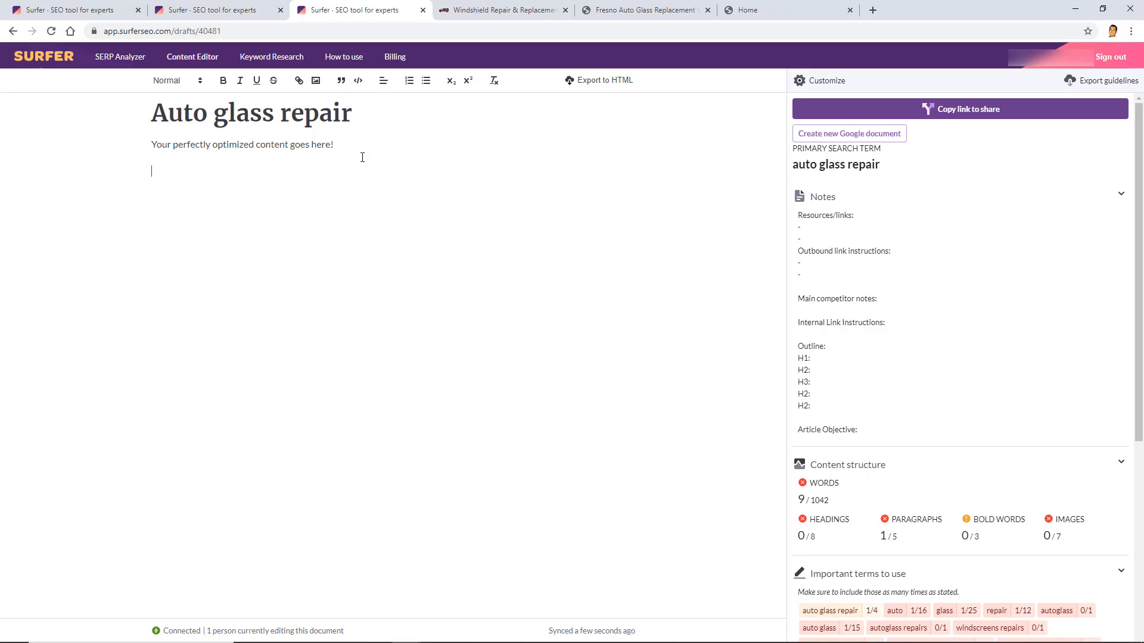
Type a 'Heading' line below the intro and format it as Heading 2
{"action": "type", "text": "Heading 2"}
{"action": "left_click_drag", "start_coordinate": [264, 172], "coordinate": [147, 165]}
{"action": "left_click", "coordinate": [176, 82]}
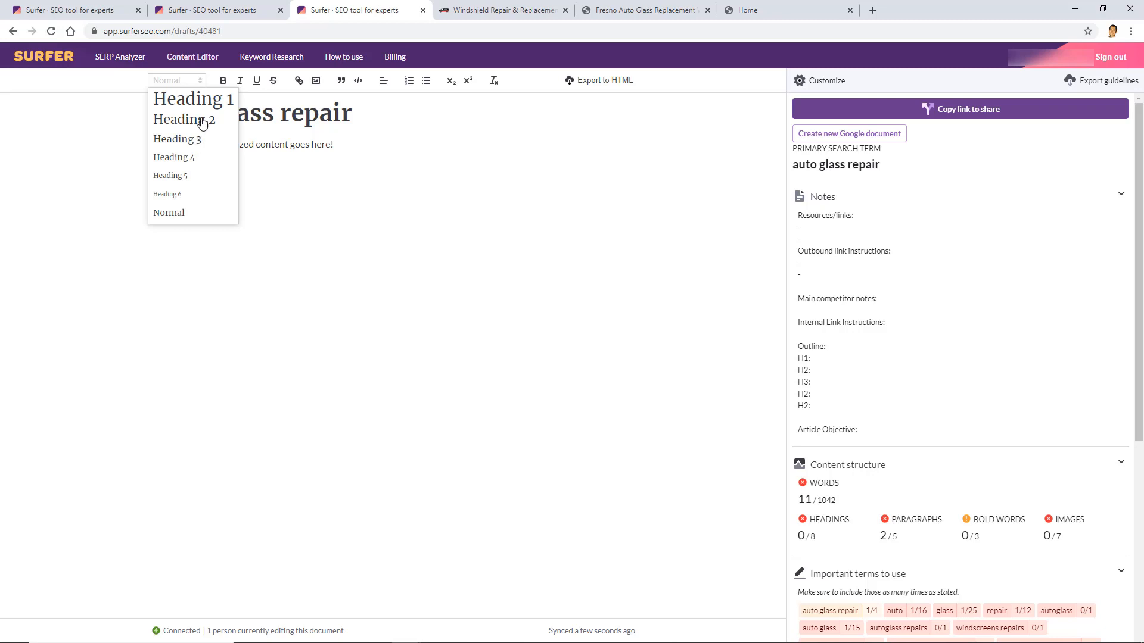
{"action": "left_click", "coordinate": [202, 123]}
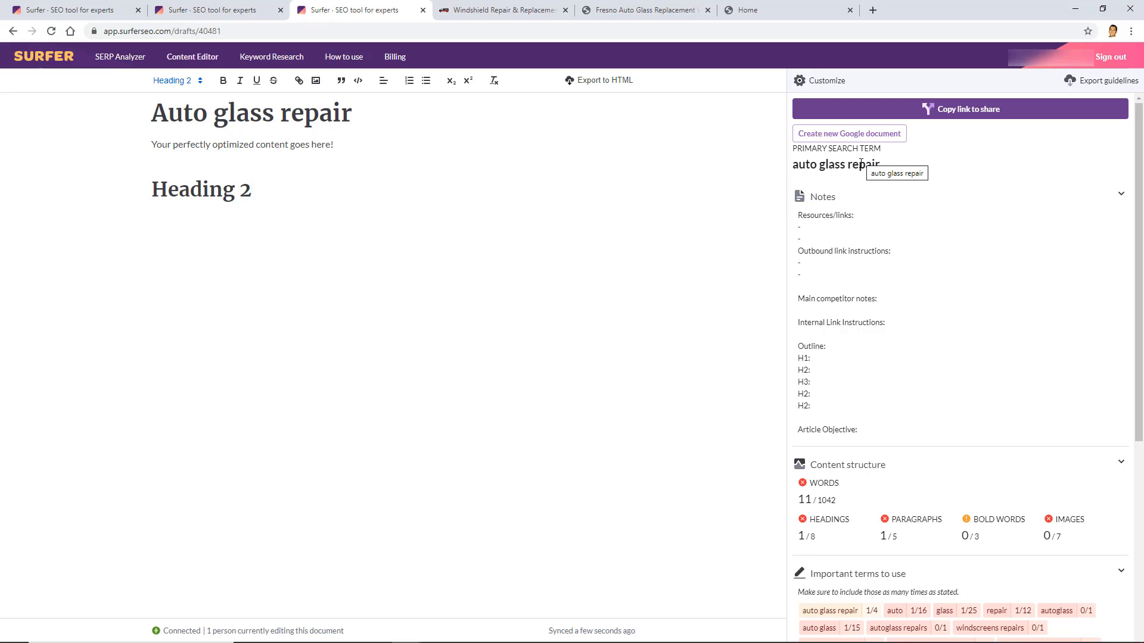
{"action": "left_click_drag", "start_coordinate": [803, 151], "coordinate": [889, 153]}
{"action": "left_click", "coordinate": [883, 172]}
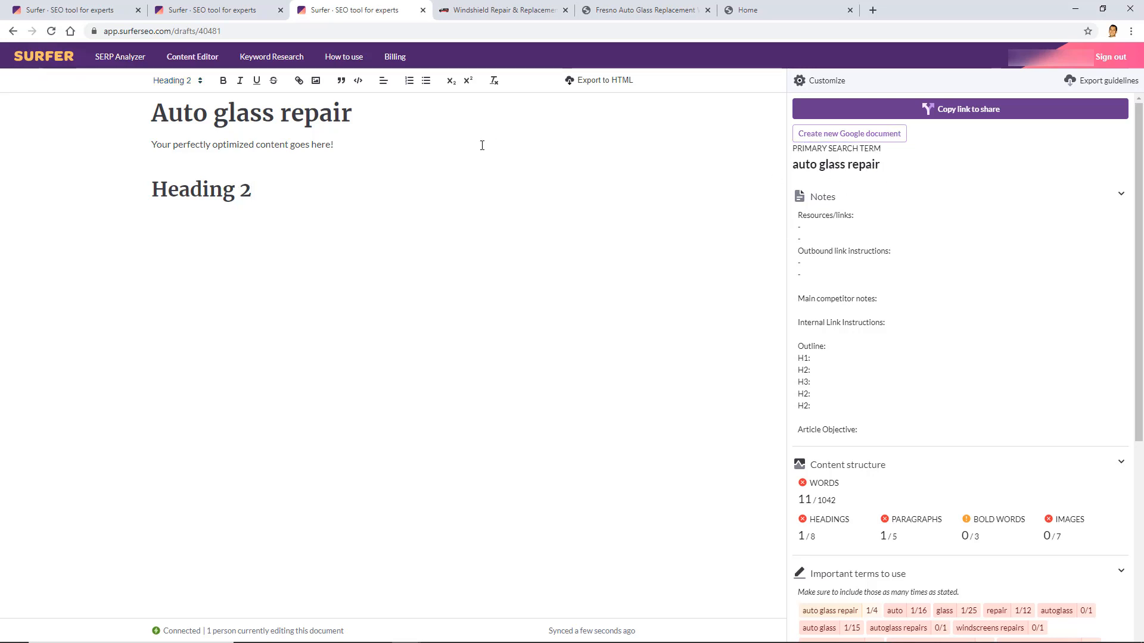
Append 'Fresno' to the end of the draft's H1 title
{"action": "scroll", "coordinate": [819, 143], "scroll_direction": "down", "scroll_amount": 1}
{"action": "double_click", "coordinate": [822, 137]}
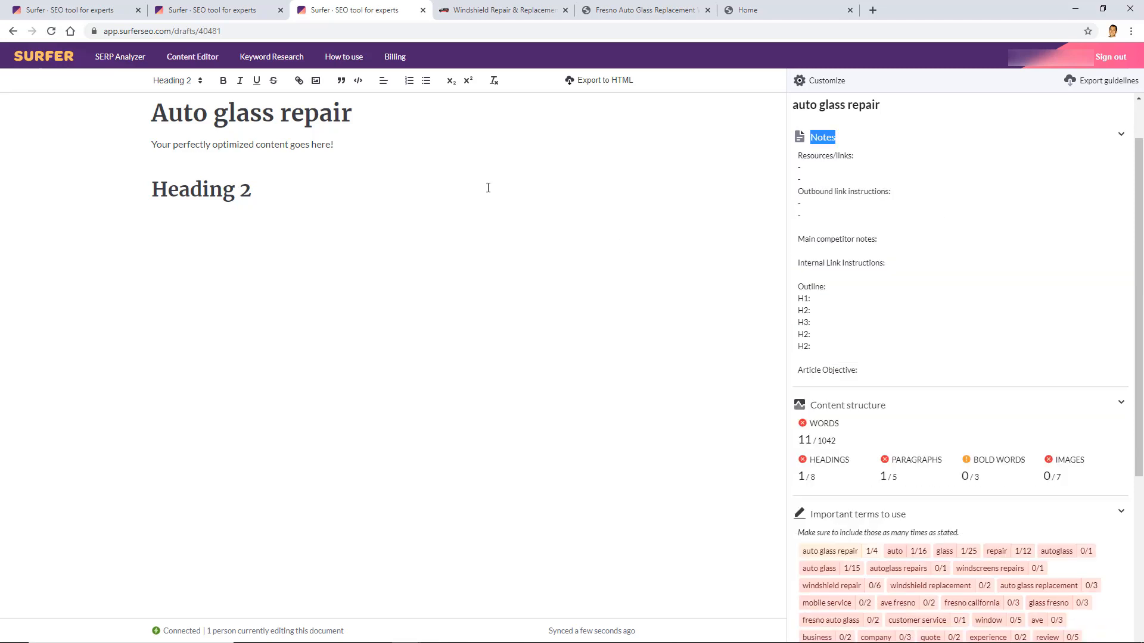
{"action": "left_click", "coordinate": [358, 126]}
{"action": "type", "text": "Fresno"}
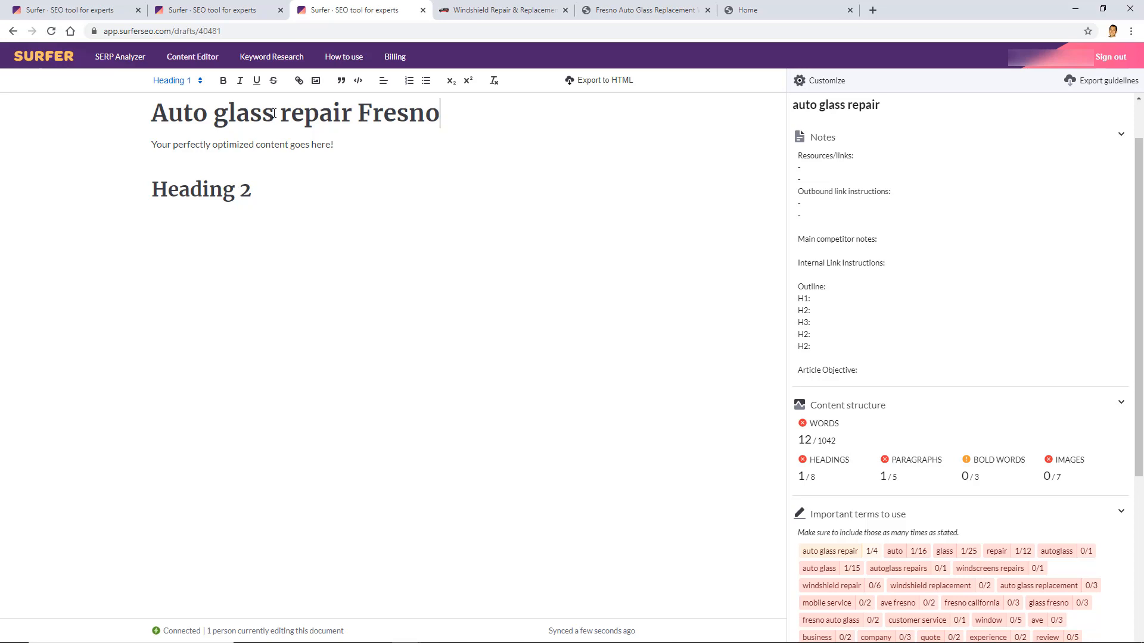
Capitalize the R of 'repair' and the G of 'glass' in the title
{"action": "left_click_drag", "start_coordinate": [280, 114], "coordinate": [294, 114]}
{"action": "type", "text": "R"}
{"action": "left_click", "coordinate": [221, 120]}
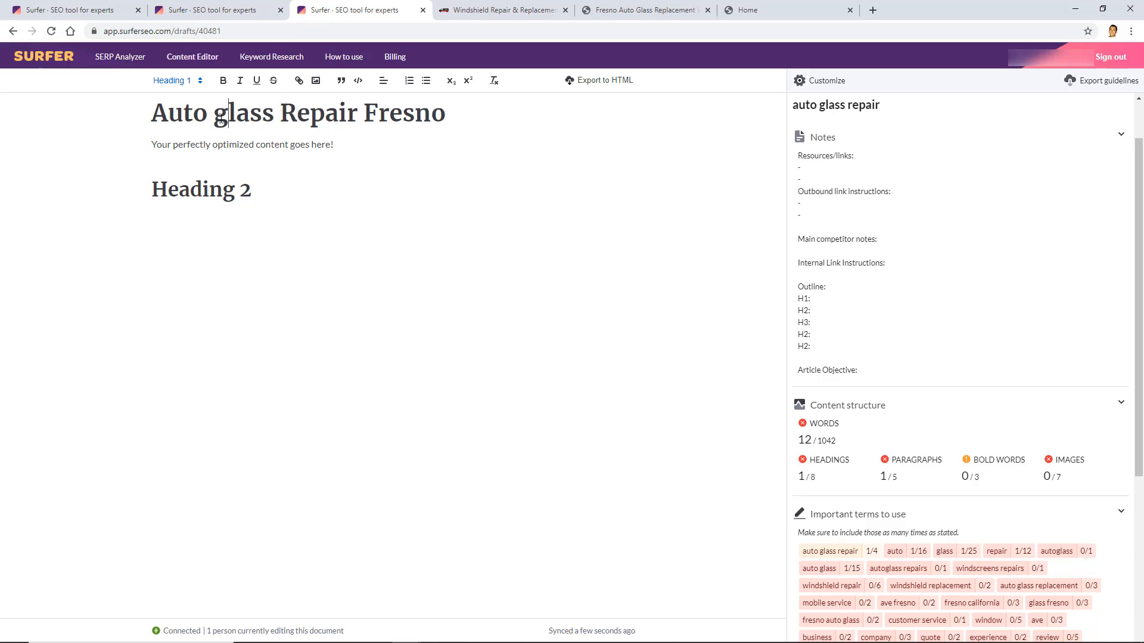
{"action": "key", "text": "shift+Left"}
{"action": "type", "text": "G"}
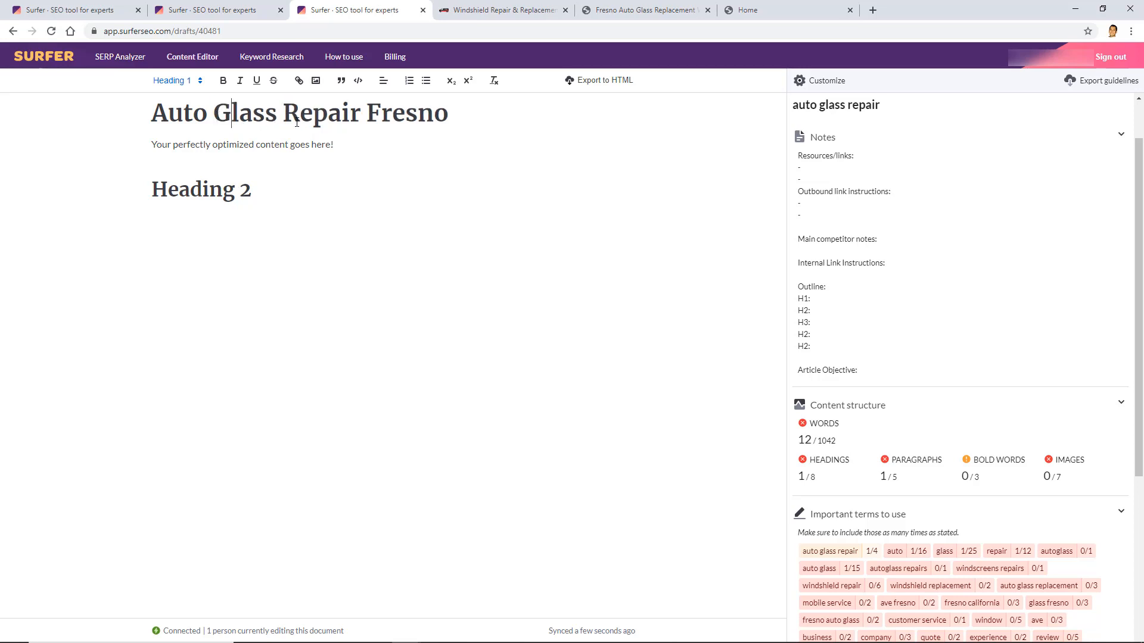
{"action": "left_click_drag", "start_coordinate": [147, 112], "coordinate": [334, 114]}
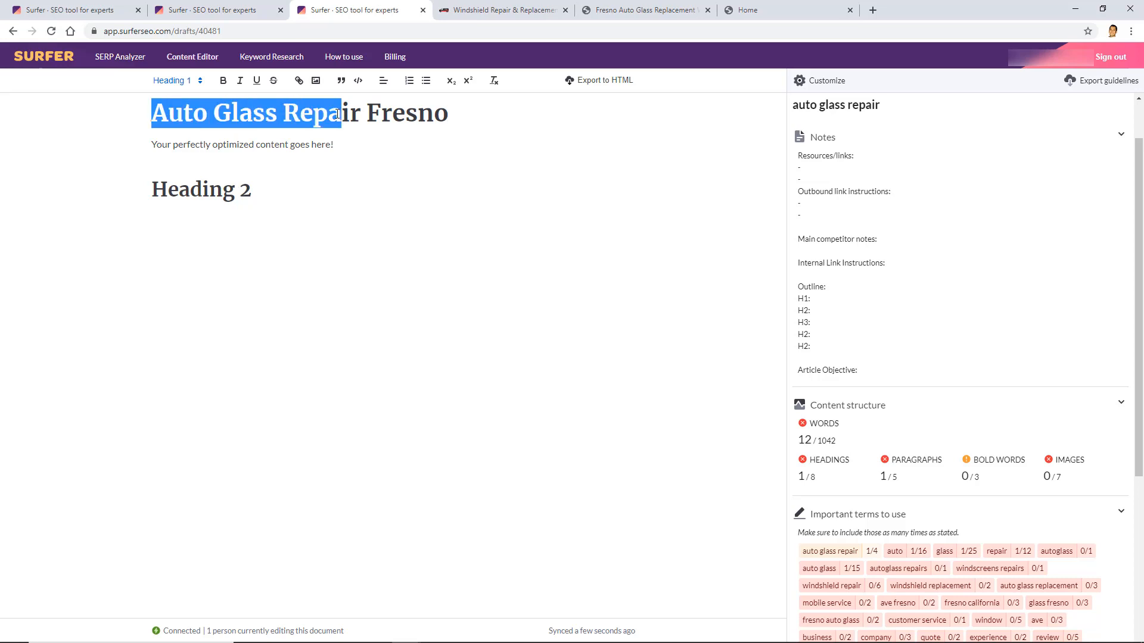
{"action": "left_click", "coordinate": [555, 180]}
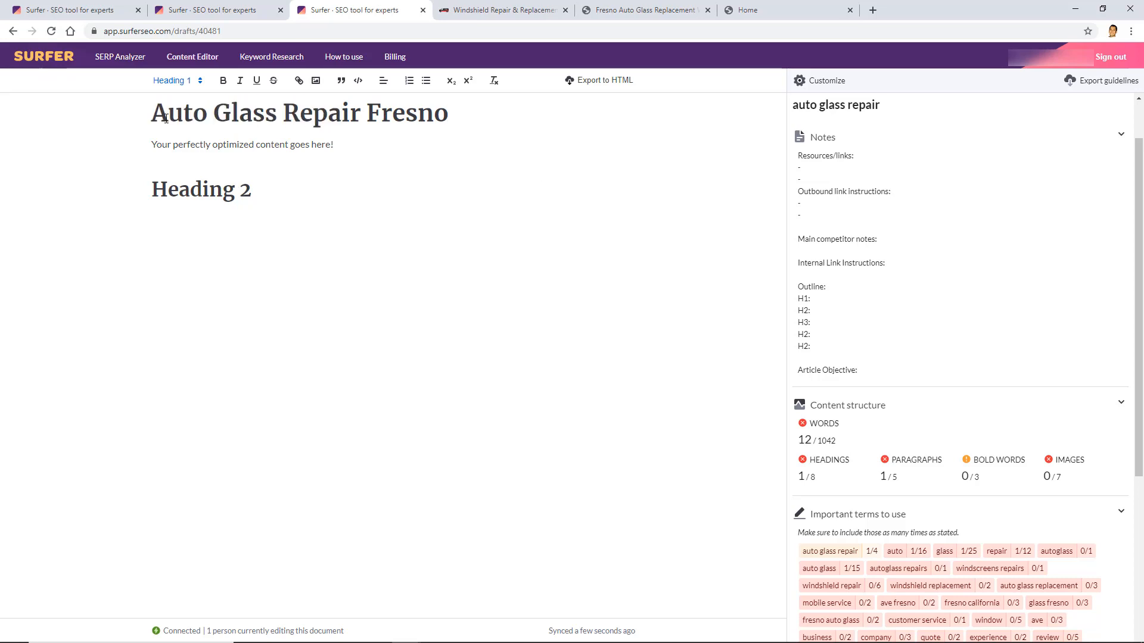
Select the Heading 2 placeholder text below the title
{"action": "scroll", "coordinate": [872, 323], "scroll_direction": "down", "scroll_amount": 1}
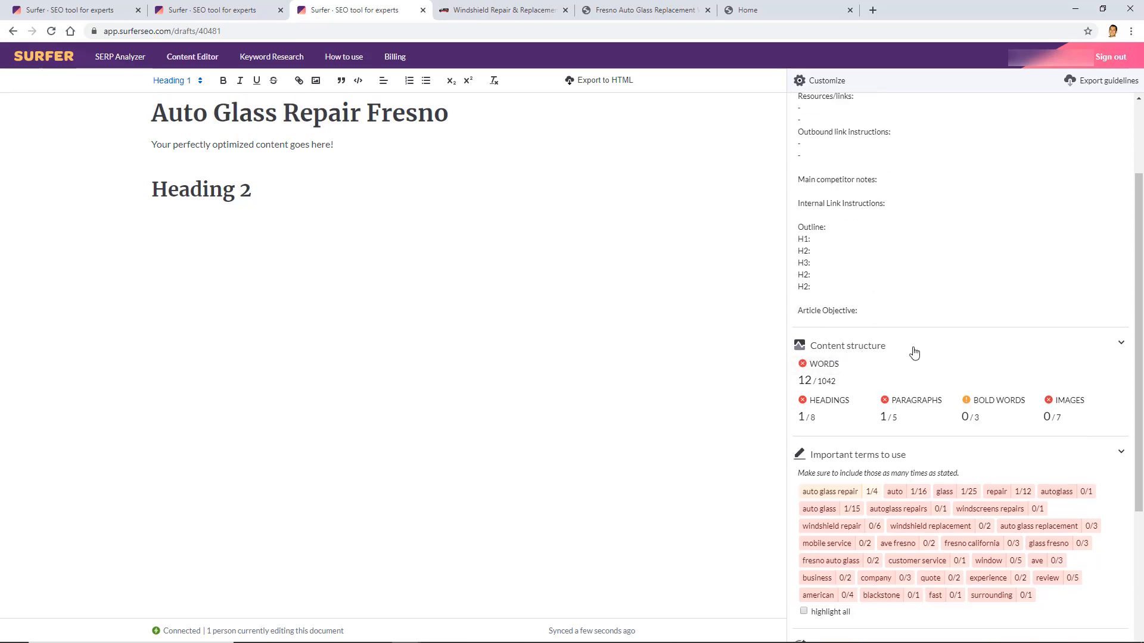
{"action": "scroll", "coordinate": [899, 362], "scroll_direction": "down", "scroll_amount": 1}
{"action": "mouse_move", "coordinate": [825, 320]}
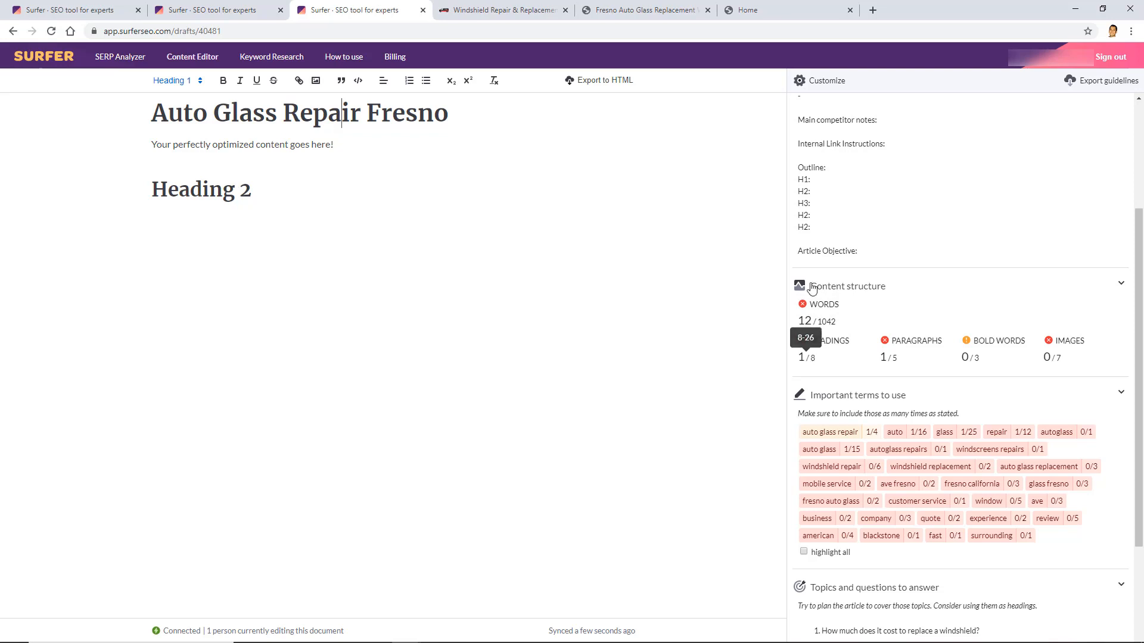
{"action": "mouse_move", "coordinate": [894, 361]}
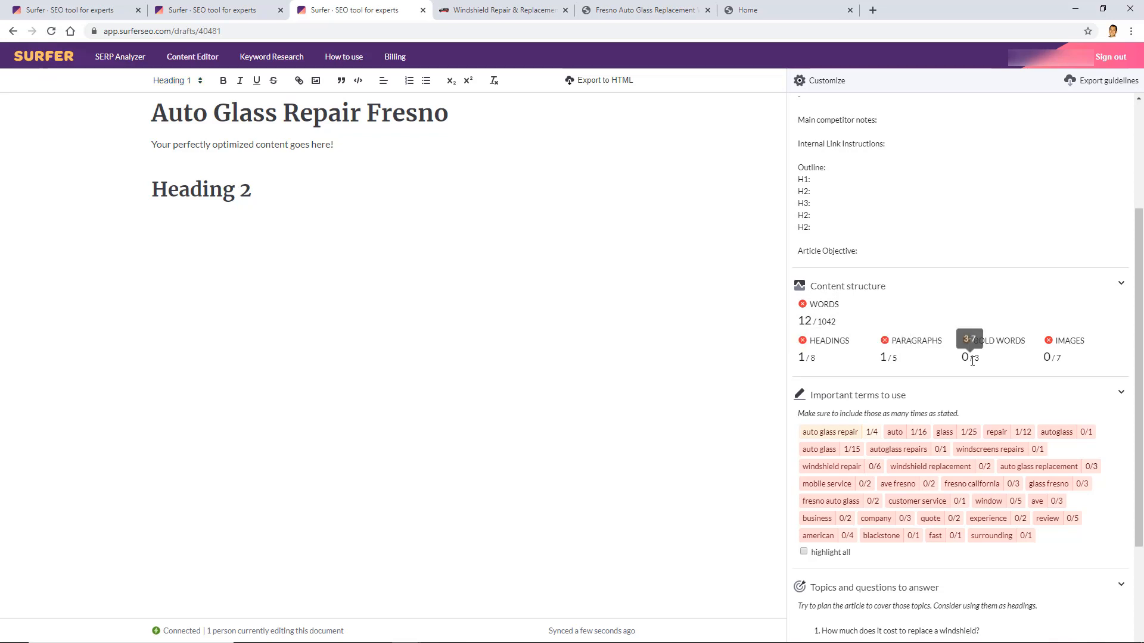
{"action": "mouse_move", "coordinate": [1047, 356]}
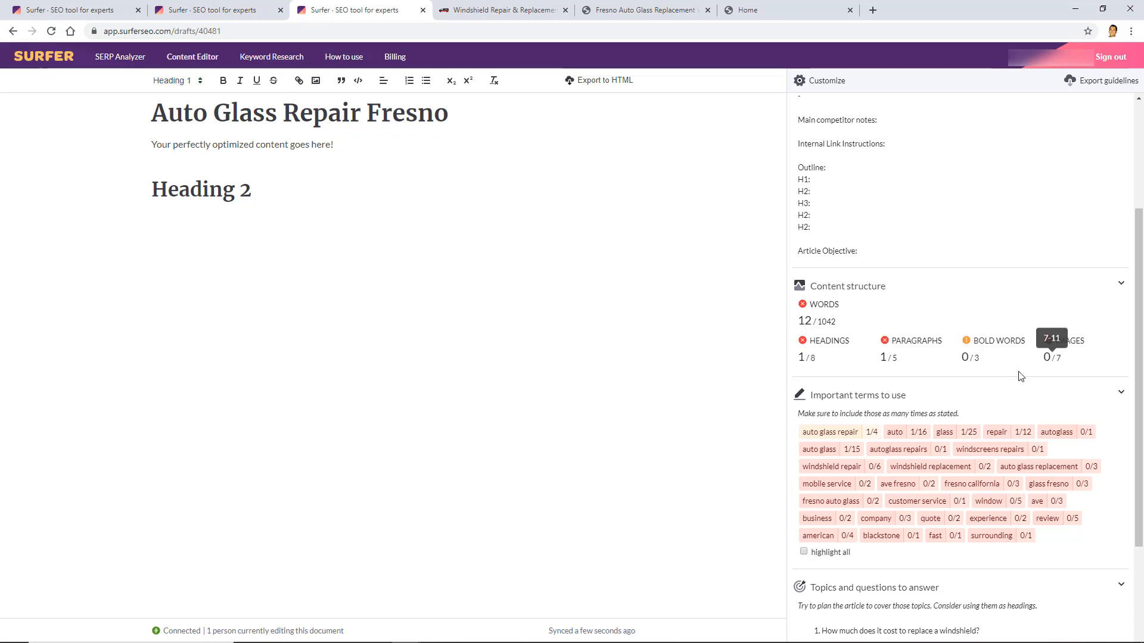
{"action": "scroll", "coordinate": [1005, 338], "scroll_direction": "down", "scroll_amount": 1}
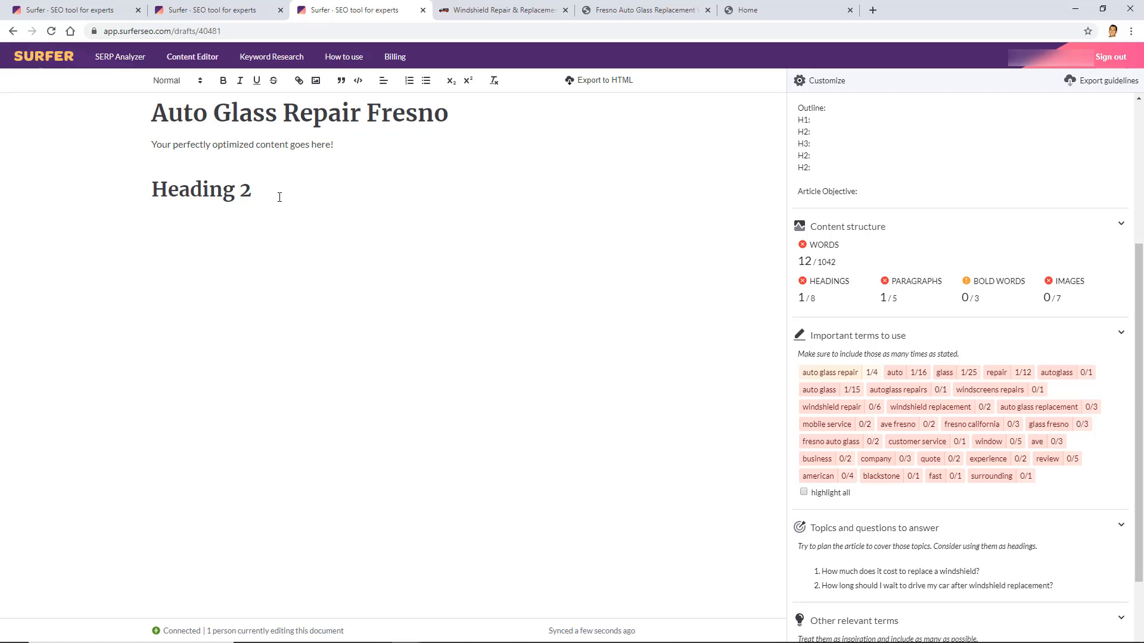
{"action": "left_click_drag", "start_coordinate": [252, 192], "coordinate": [156, 194]}
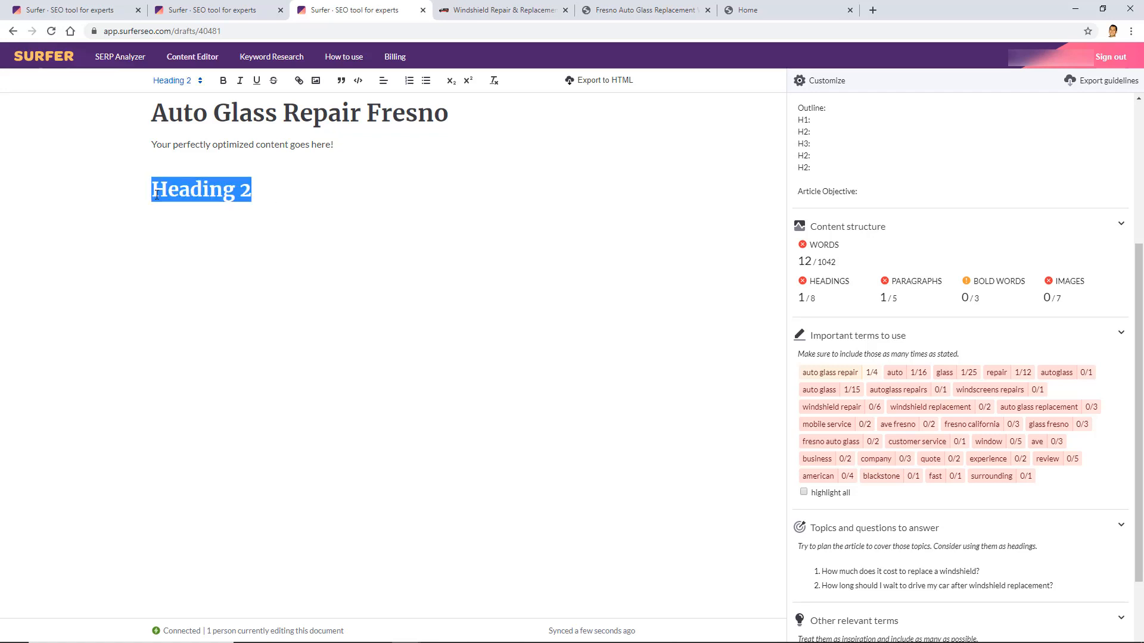
Type H2 'Aut Glass Repair - We're #1' and a paragraph on finding windshield repair professionals with great customer service
{"action": "type", "text": "Aut "}
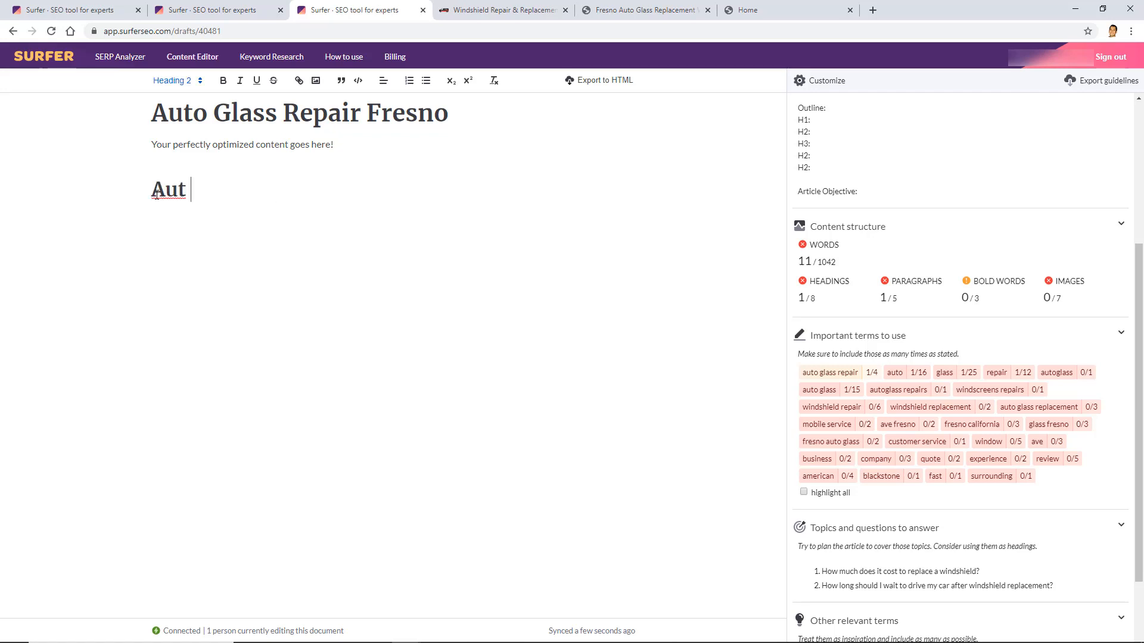
{"action": "type", "text": "Glass Repair"}
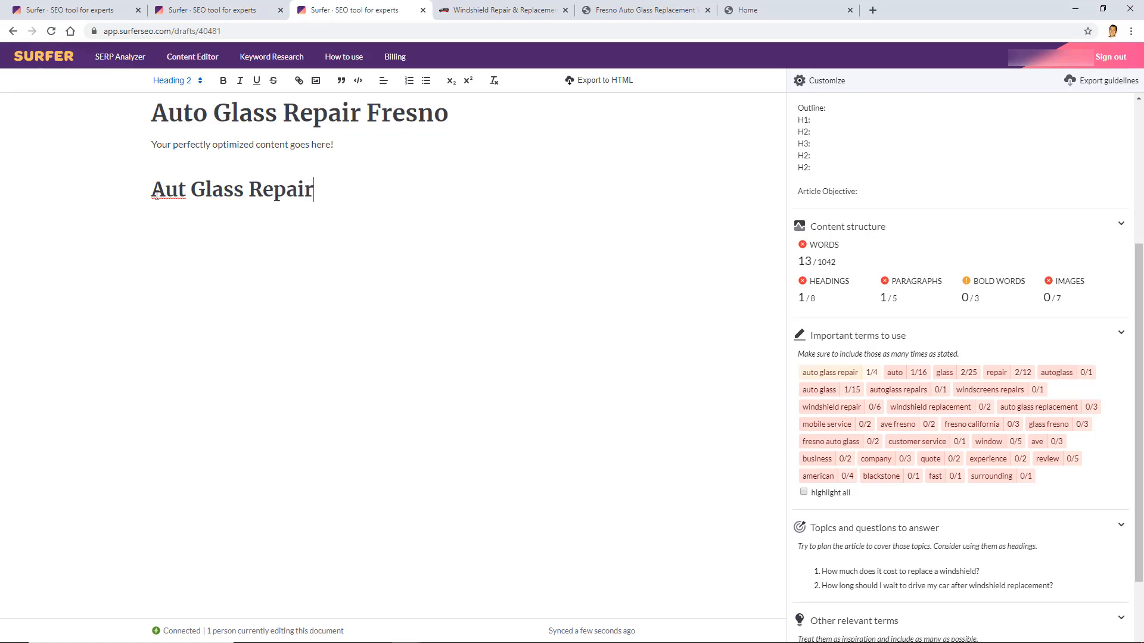
{"action": "type", "text": " - We're #1"}
{"action": "key", "text": "Return"}
{"action": "type", "text": "Aut"}
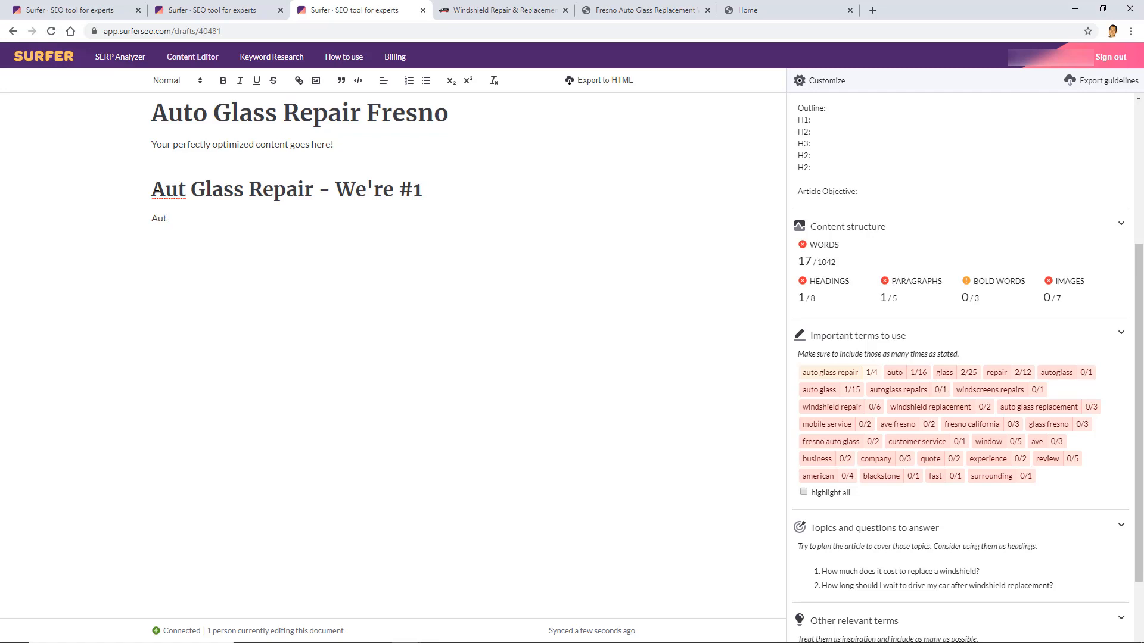
{"action": "type", "text": "oglass repair can be a pain because it'"}
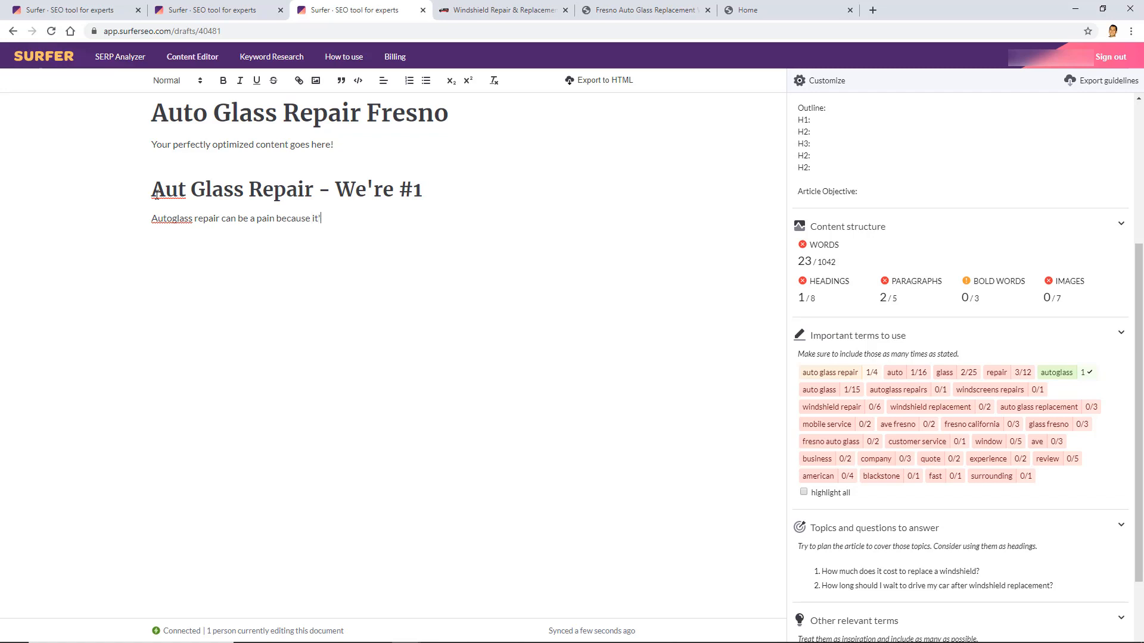
{"action": "type", "text": "s hard to f"}
{"action": "type", "text": "ind "}
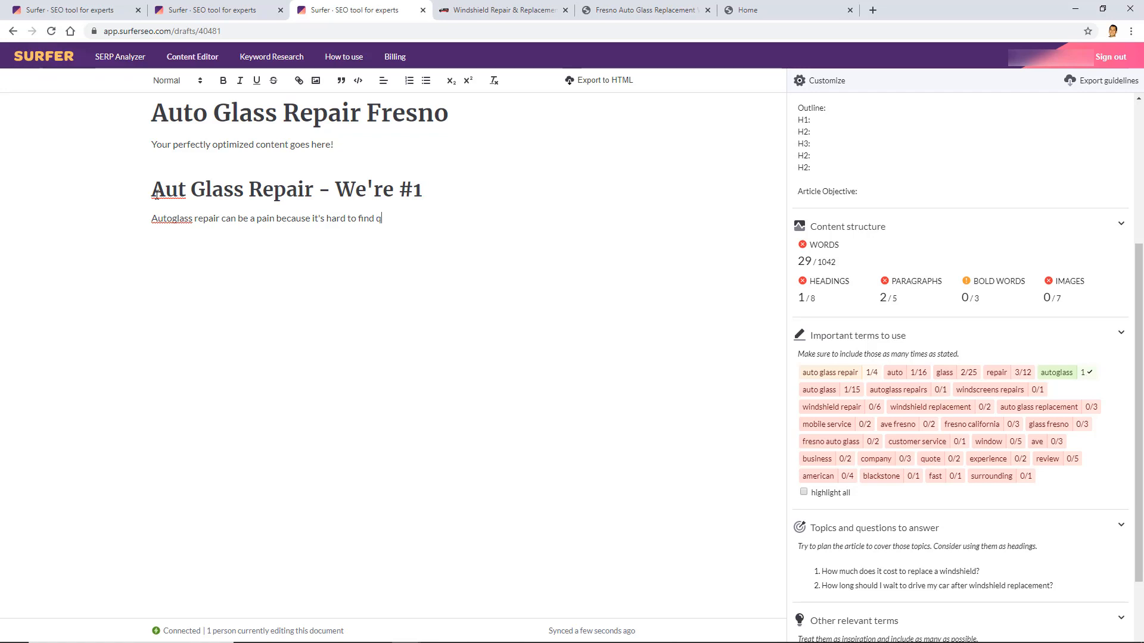
{"action": "type", "text": "qualified win"}
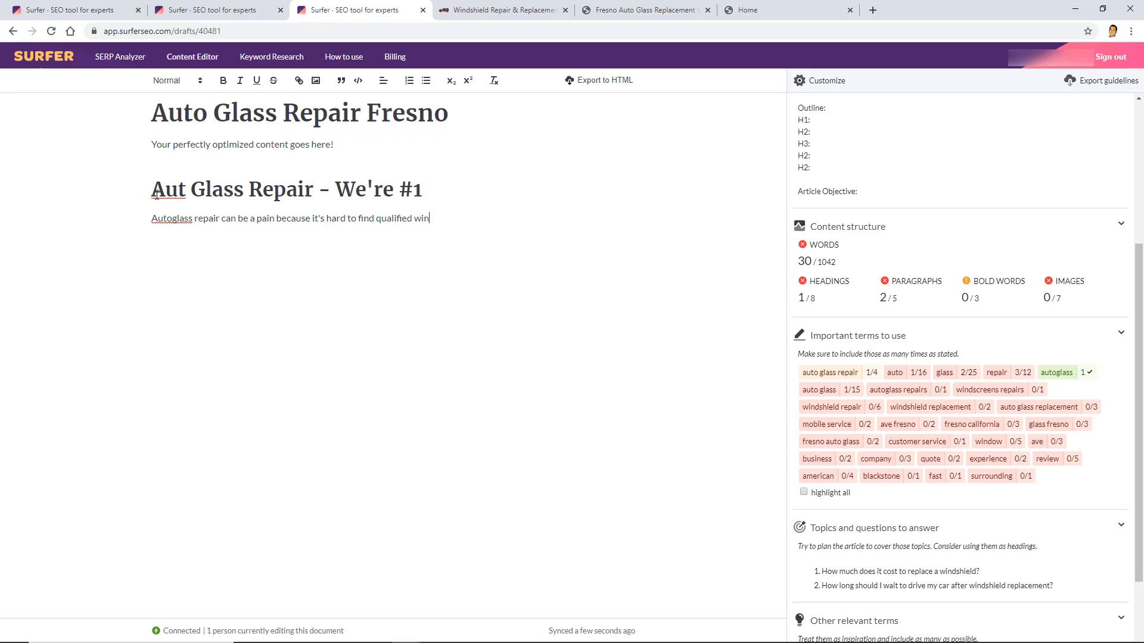
{"action": "type", "text": "dshield repair pr"}
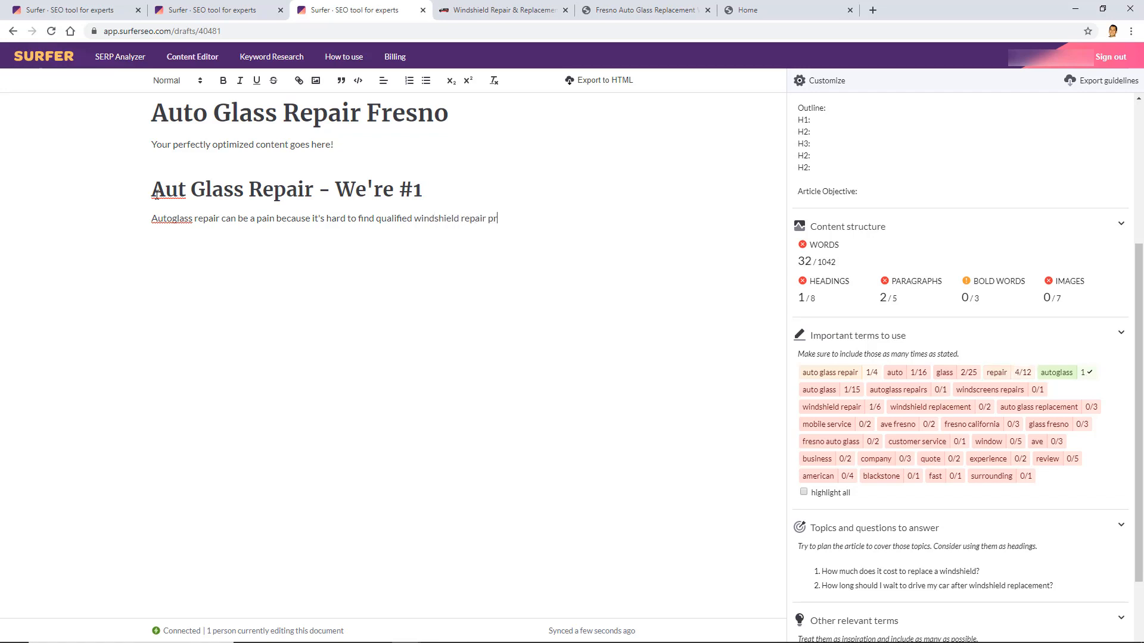
{"action": "type", "text": "ofessionals with great"}
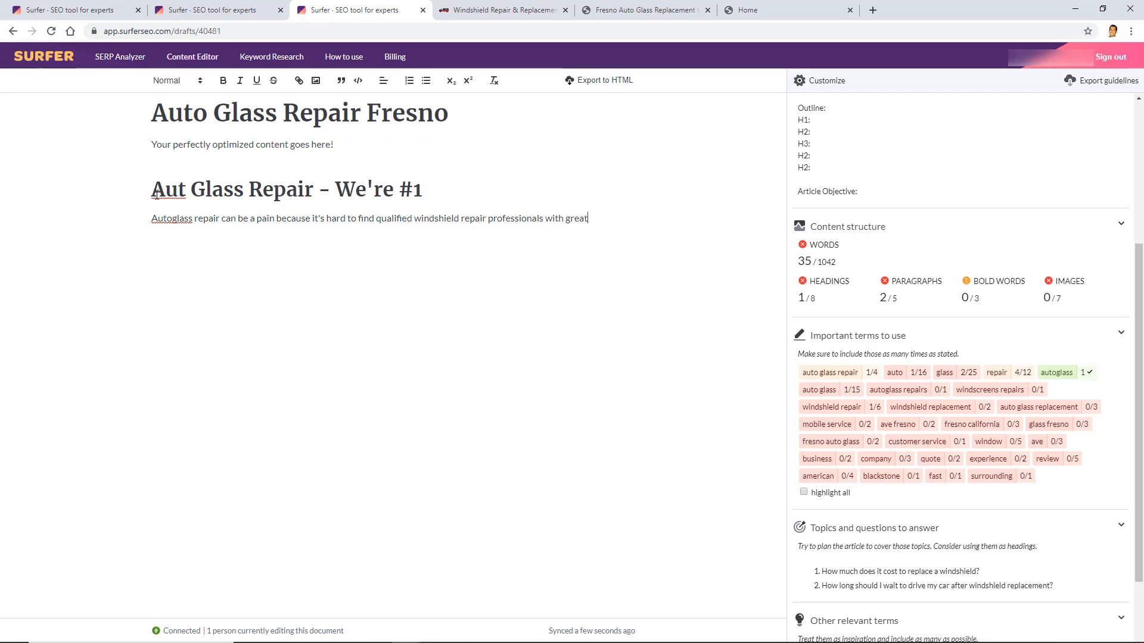
{"action": "type", "text": " customer service."}
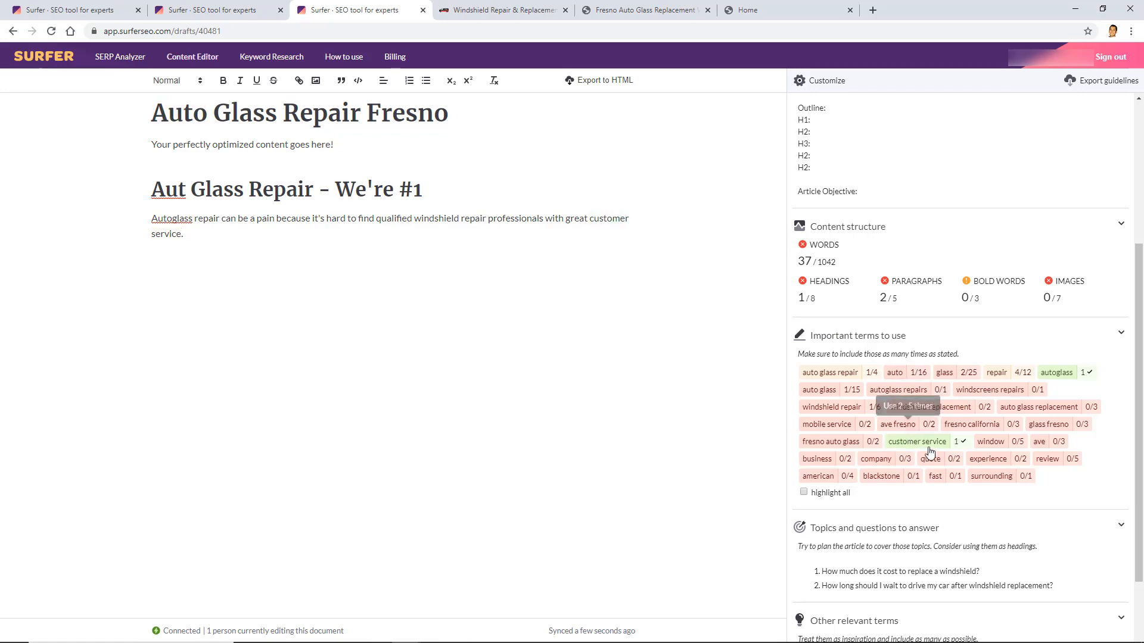
Show the guideline Customize panel listing competitor pages and the content length baseline
{"action": "mouse_move", "coordinate": [929, 449]}
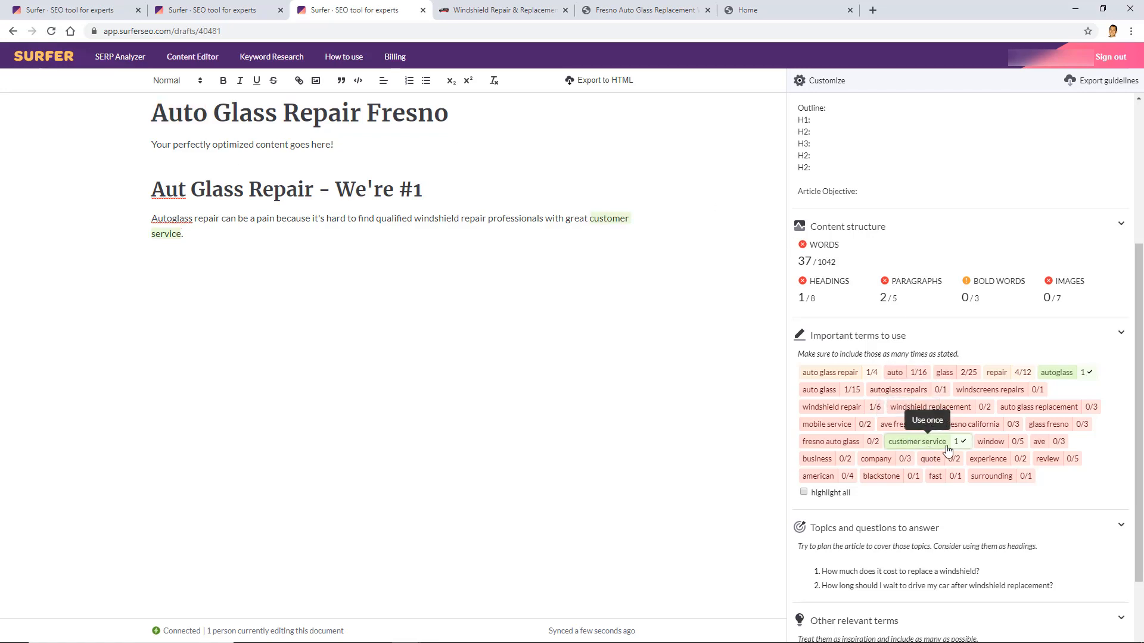
{"action": "mouse_move", "coordinate": [1054, 376]}
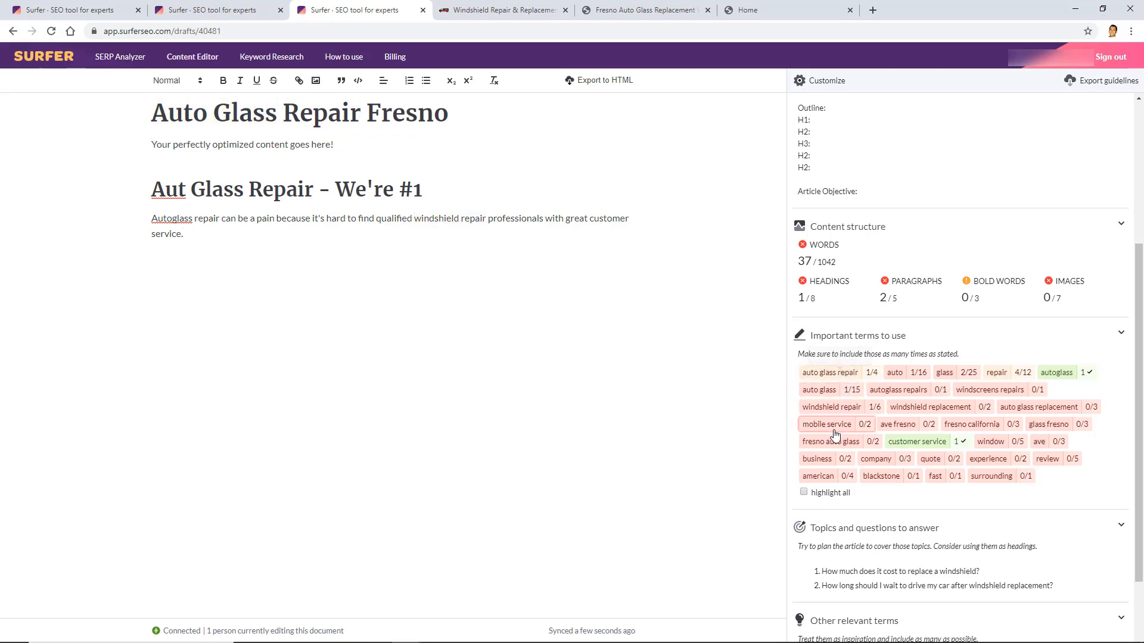
{"action": "mouse_move", "coordinate": [848, 380]}
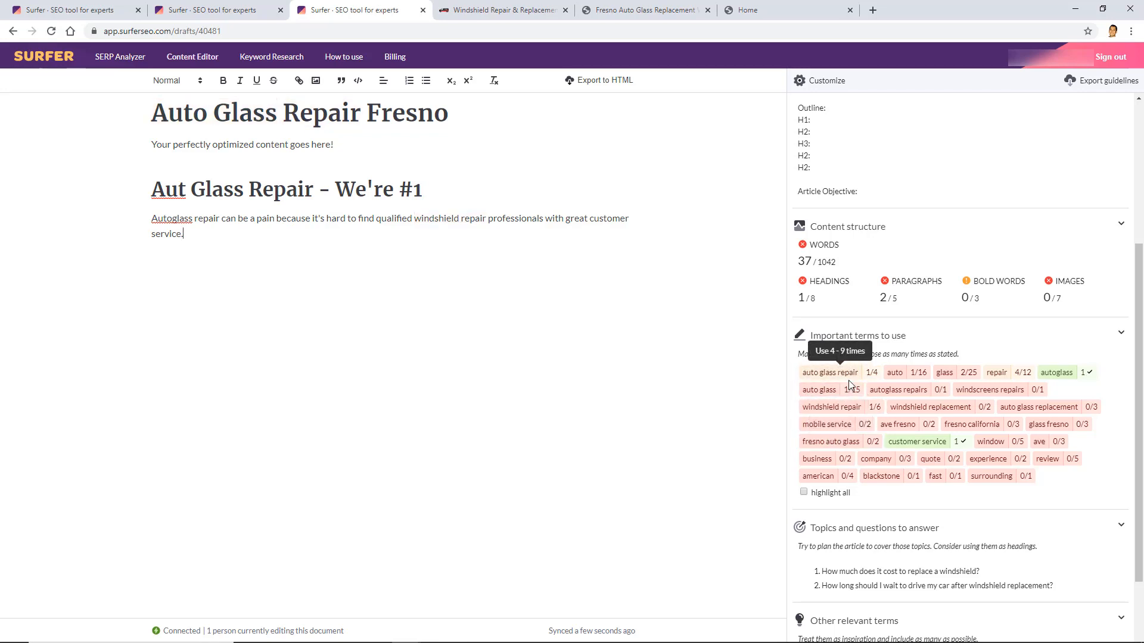
{"action": "mouse_move", "coordinate": [842, 400]}
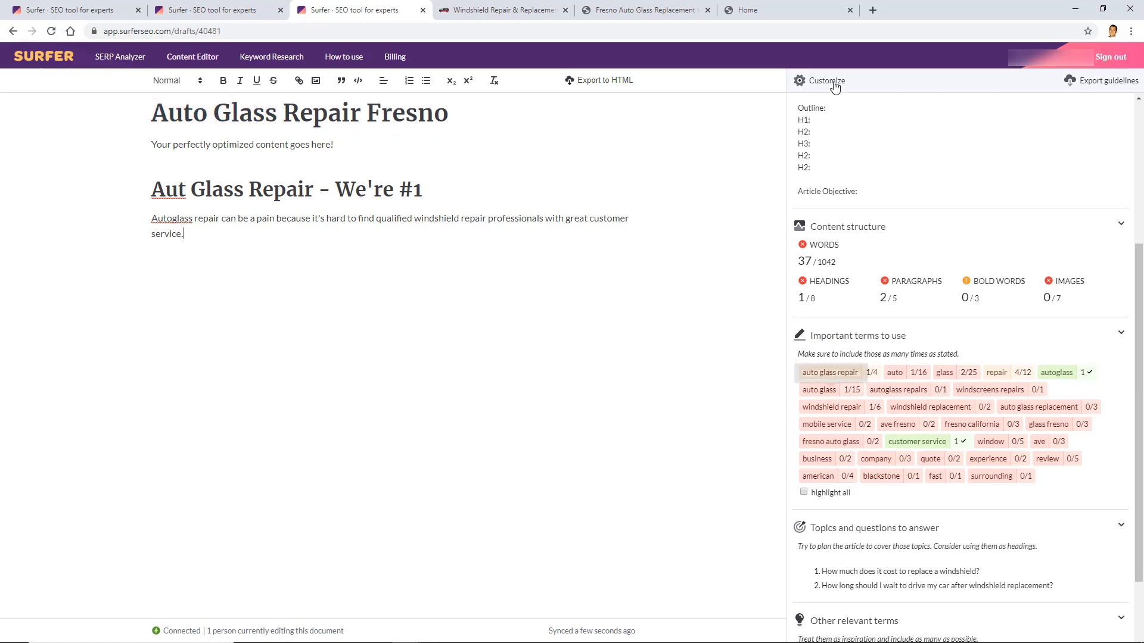
{"action": "left_click", "coordinate": [804, 84]}
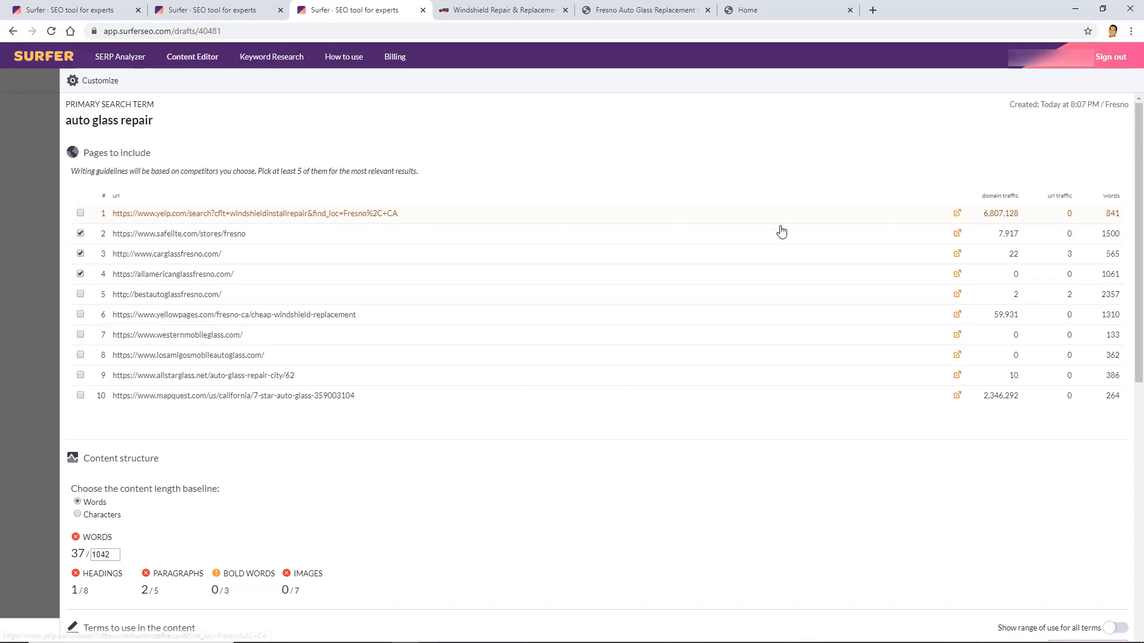
Close the Customize panel and review the suggested questions in the guidelines sidebar
{"action": "left_click", "coordinate": [37, 178]}
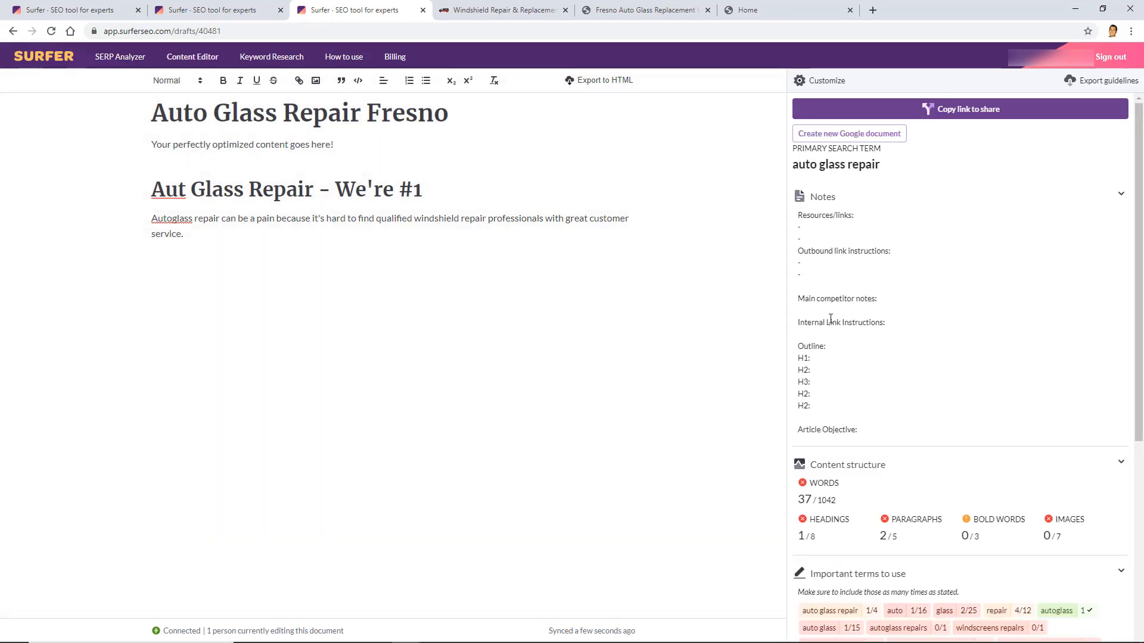
{"action": "scroll", "coordinate": [903, 407], "scroll_direction": "down", "scroll_amount": 4}
{"action": "scroll", "coordinate": [905, 408], "scroll_direction": "down", "scroll_amount": 2}
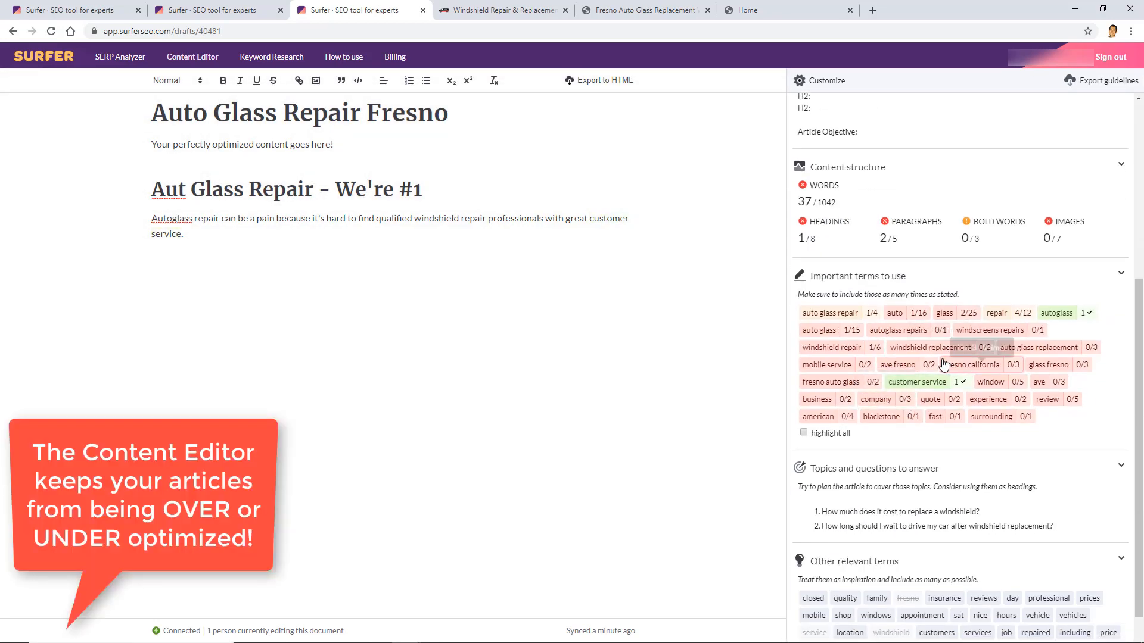
{"action": "scroll", "coordinate": [870, 357], "scroll_direction": "down", "scroll_amount": 1}
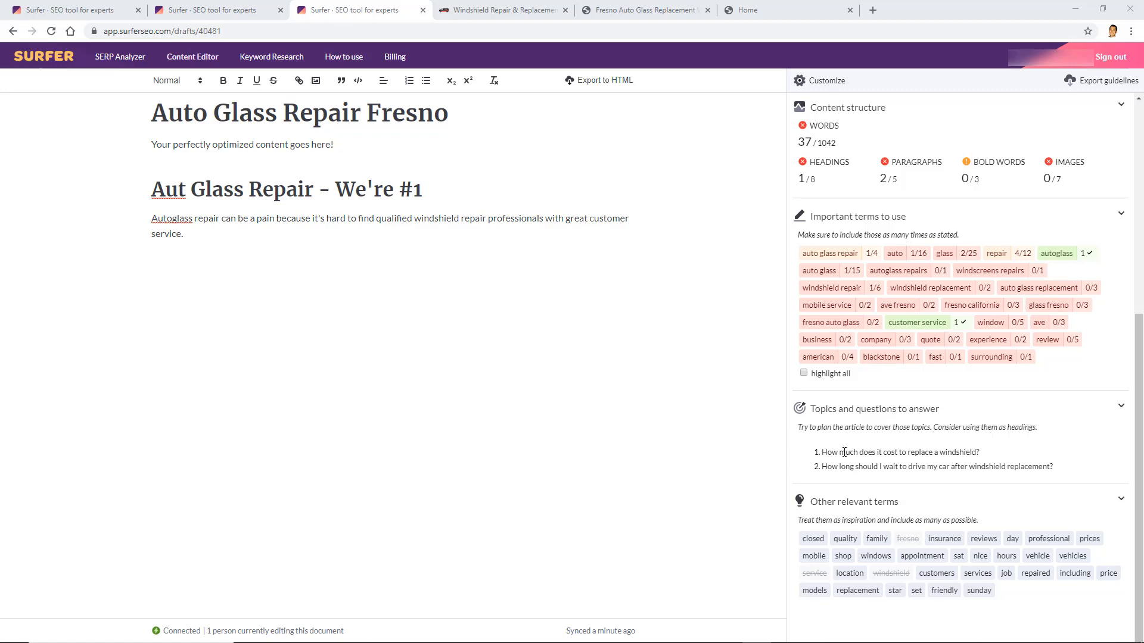
{"action": "left_click_drag", "start_coordinate": [822, 452], "coordinate": [939, 453]}
{"action": "left_click_drag", "start_coordinate": [1068, 467], "coordinate": [899, 466]}
{"action": "left_click", "coordinate": [900, 466]}
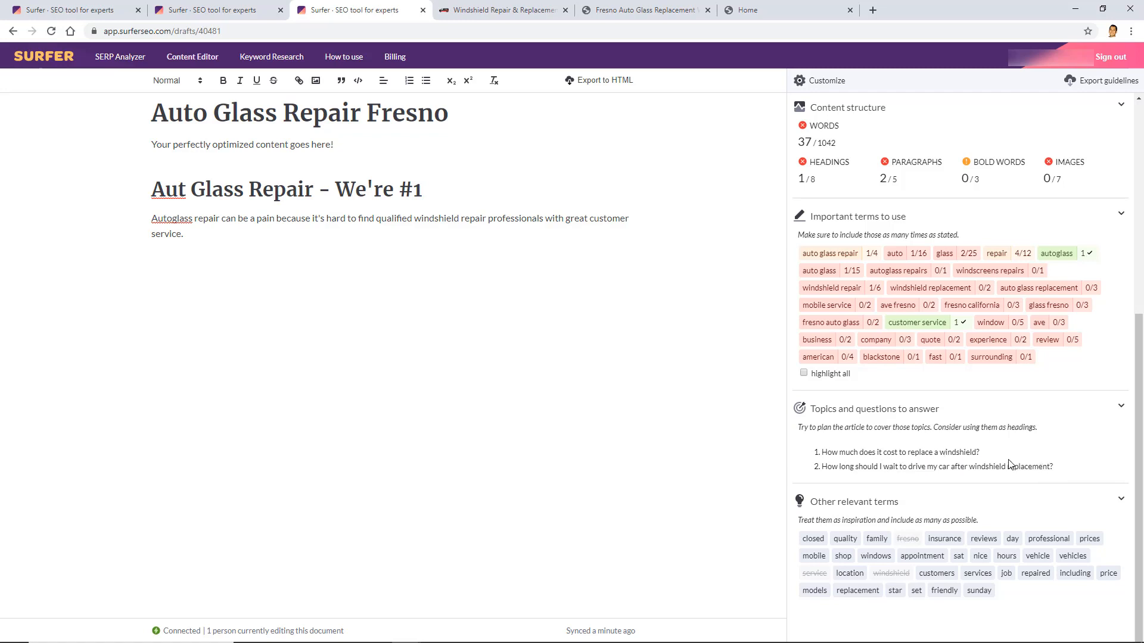
Collapse and re-expand the Other relevant terms list in the guidelines
{"action": "scroll", "coordinate": [813, 268], "scroll_direction": "up", "scroll_amount": 4}
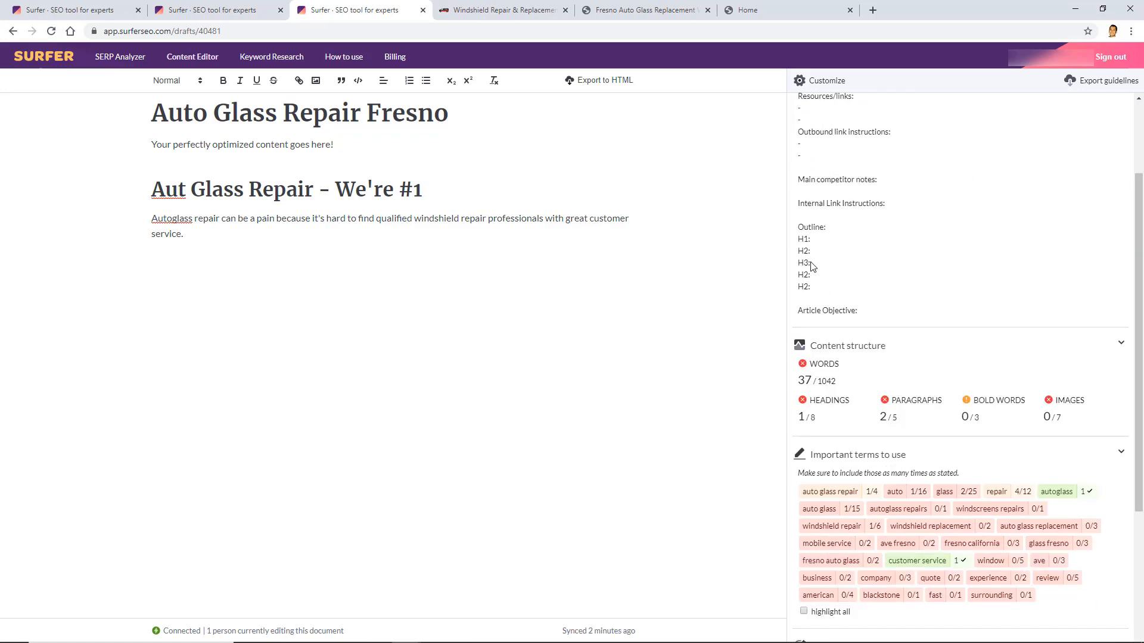
{"action": "scroll", "coordinate": [821, 259], "scroll_direction": "down", "scroll_amount": 2}
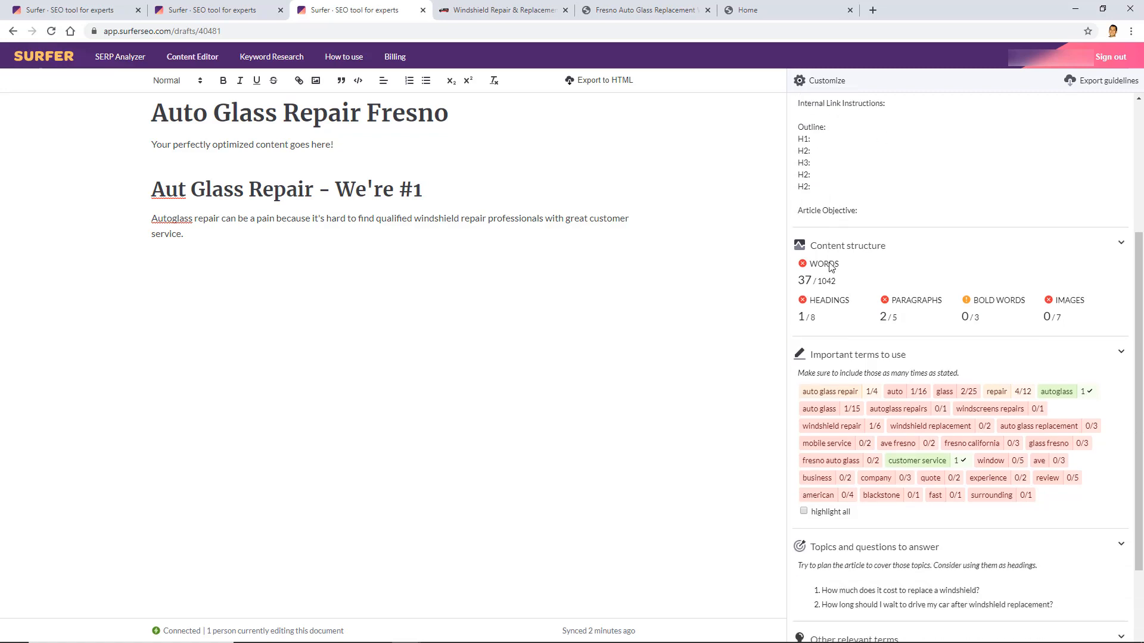
{"action": "scroll", "coordinate": [839, 267], "scroll_direction": "down", "scroll_amount": 2}
{"action": "scroll", "coordinate": [837, 265], "scroll_direction": "up", "scroll_amount": 6}
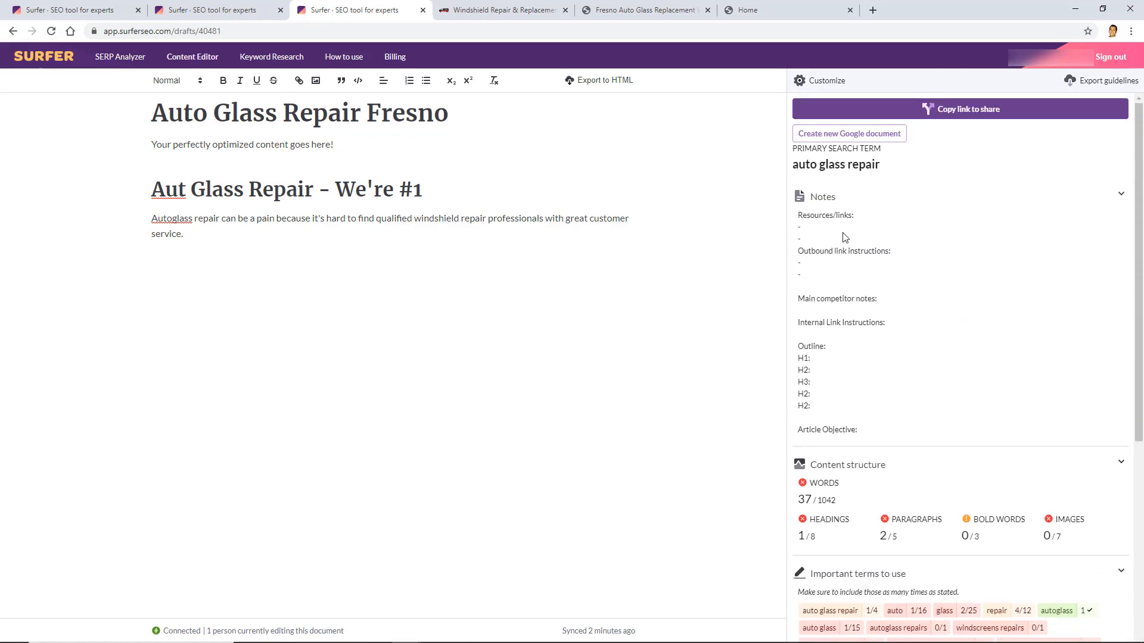
{"action": "scroll", "coordinate": [846, 238], "scroll_direction": "down", "scroll_amount": 6}
{"action": "left_click", "coordinate": [883, 498]}
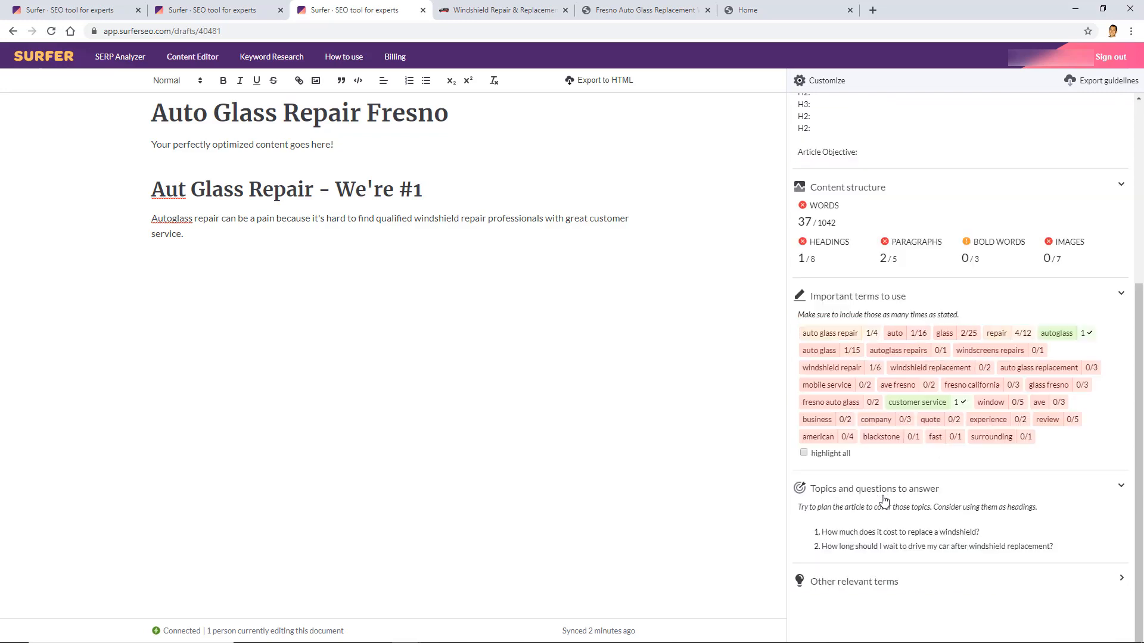
{"action": "left_click", "coordinate": [892, 585]}
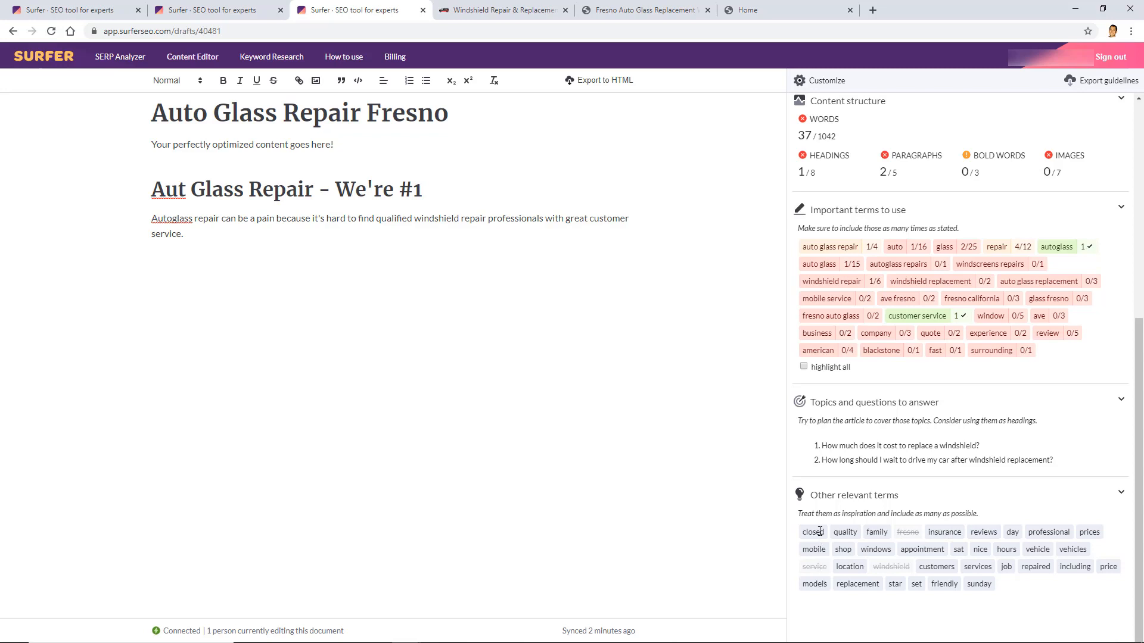
{"action": "scroll", "coordinate": [938, 545], "scroll_direction": "up", "scroll_amount": 6}
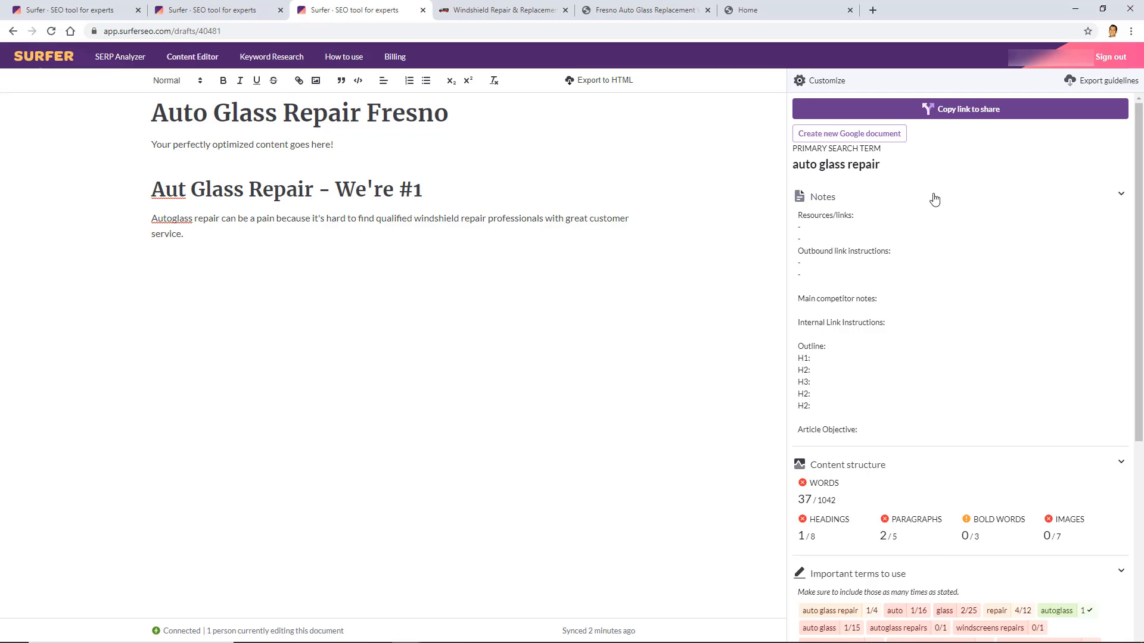
Copy the draft's share link and load it in a new incognito window
{"action": "left_click", "coordinate": [926, 114]}
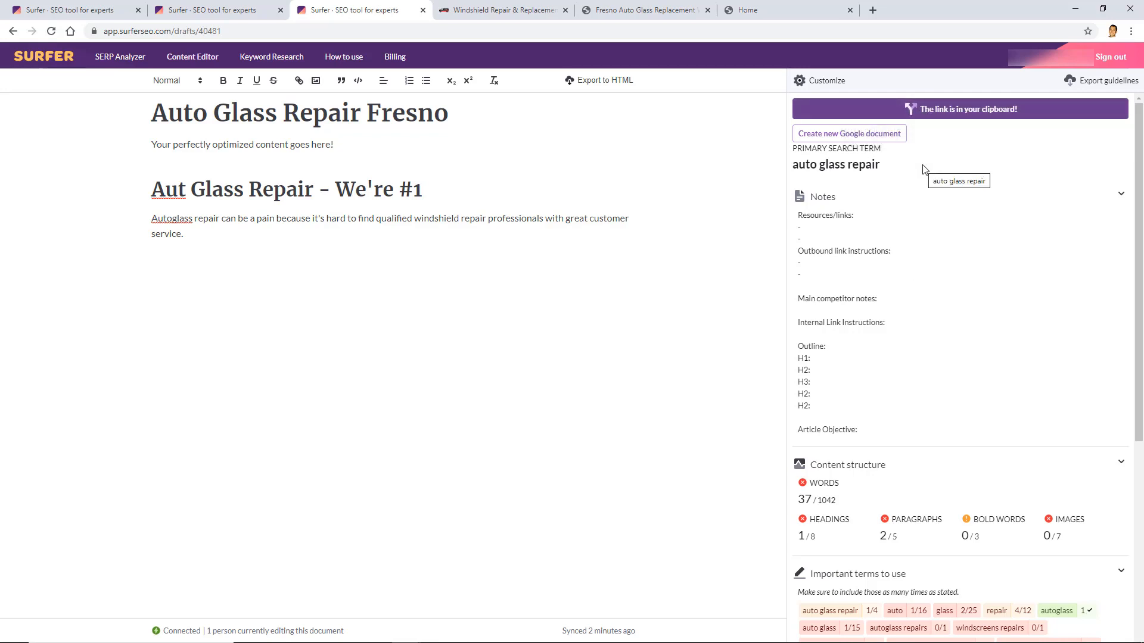
{"action": "key", "text": "ctrl+shift+n"}
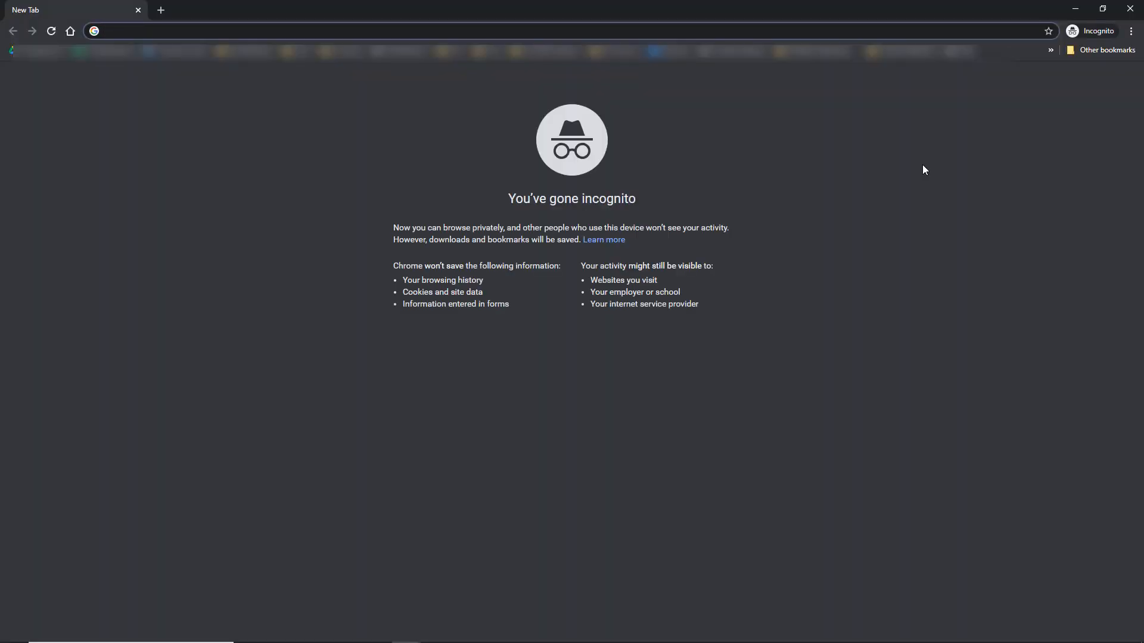
{"action": "key", "text": "Return"}
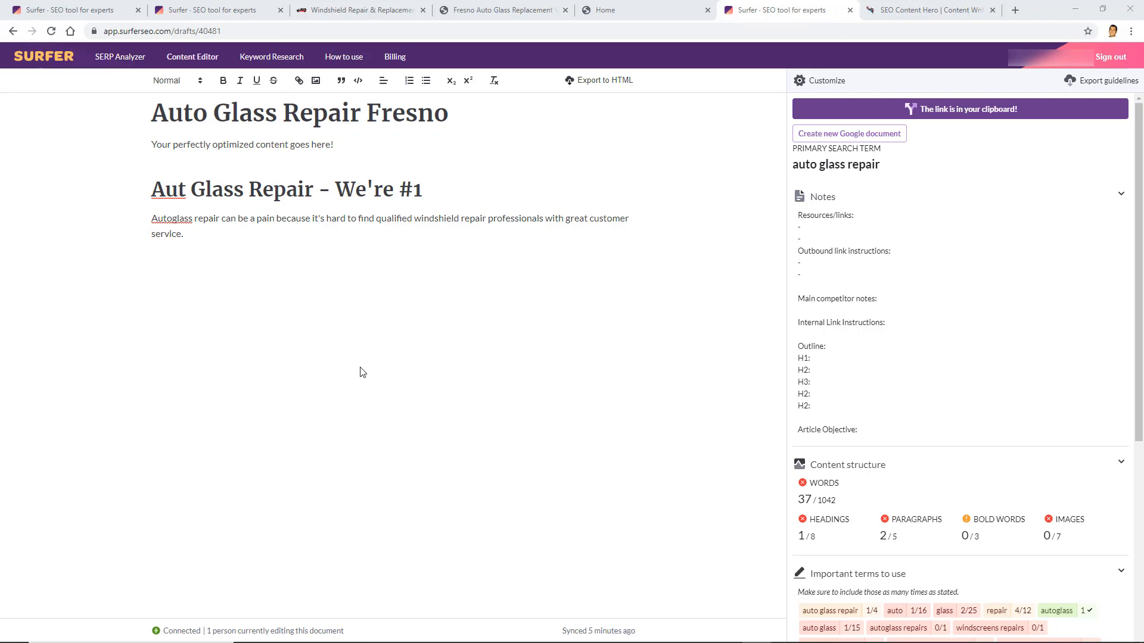
Switch from the Surfer draft to the SEO Content Hero tab
{"action": "scroll", "coordinate": [965, 248], "scroll_direction": "down", "scroll_amount": 5}
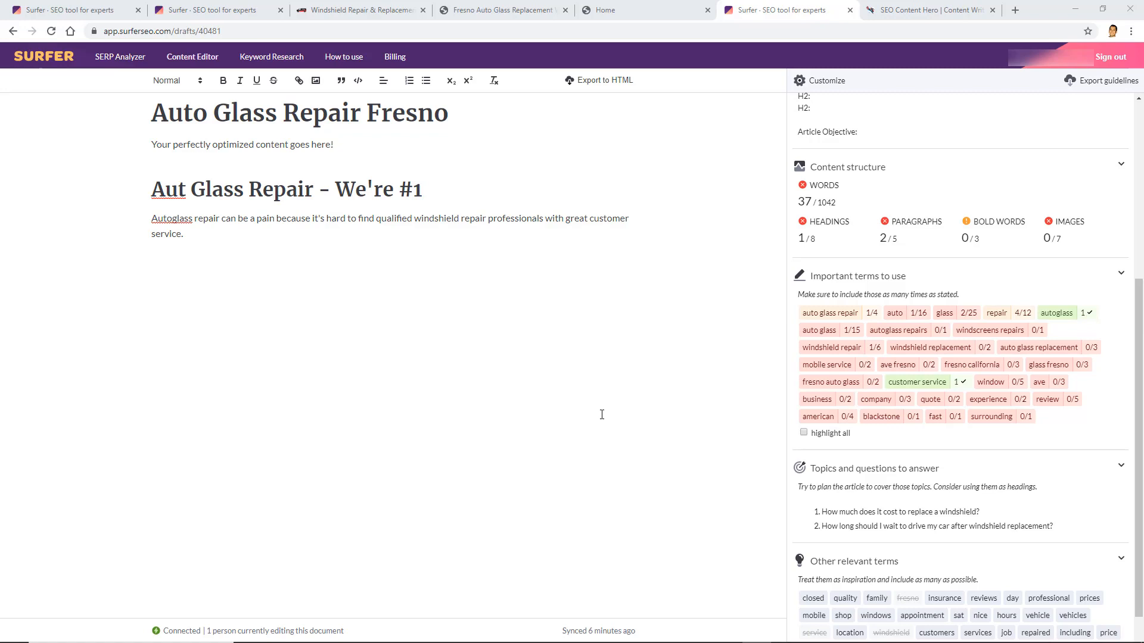
{"action": "left_click", "coordinate": [889, 14]}
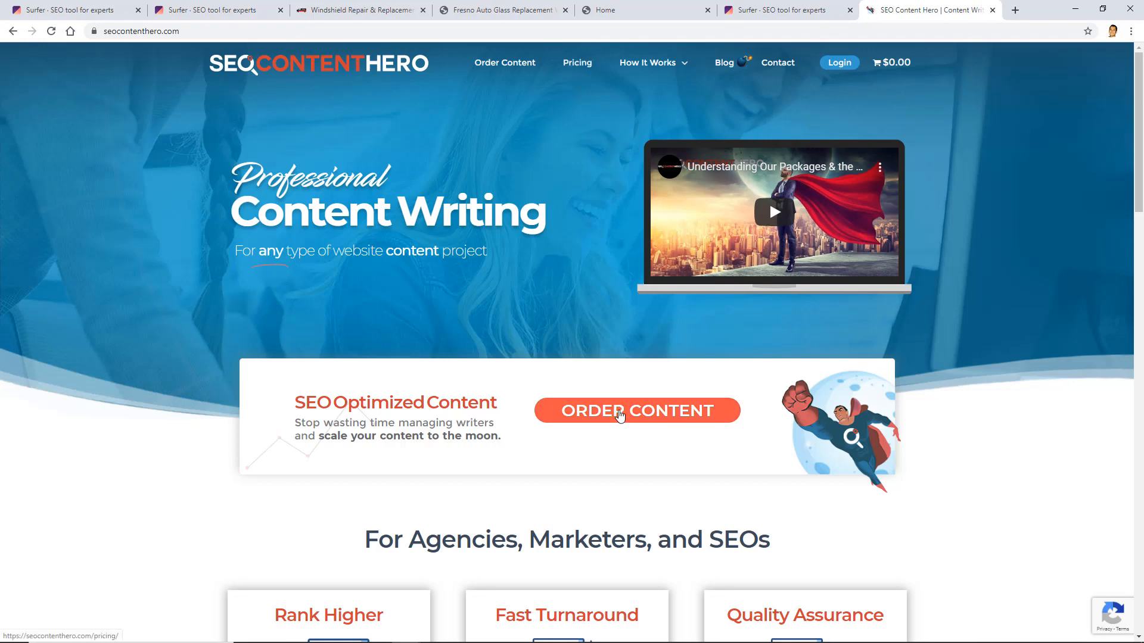
Start an Authority plan order from the pricing plans and check the draft's target word count
{"action": "left_click", "coordinate": [618, 414]}
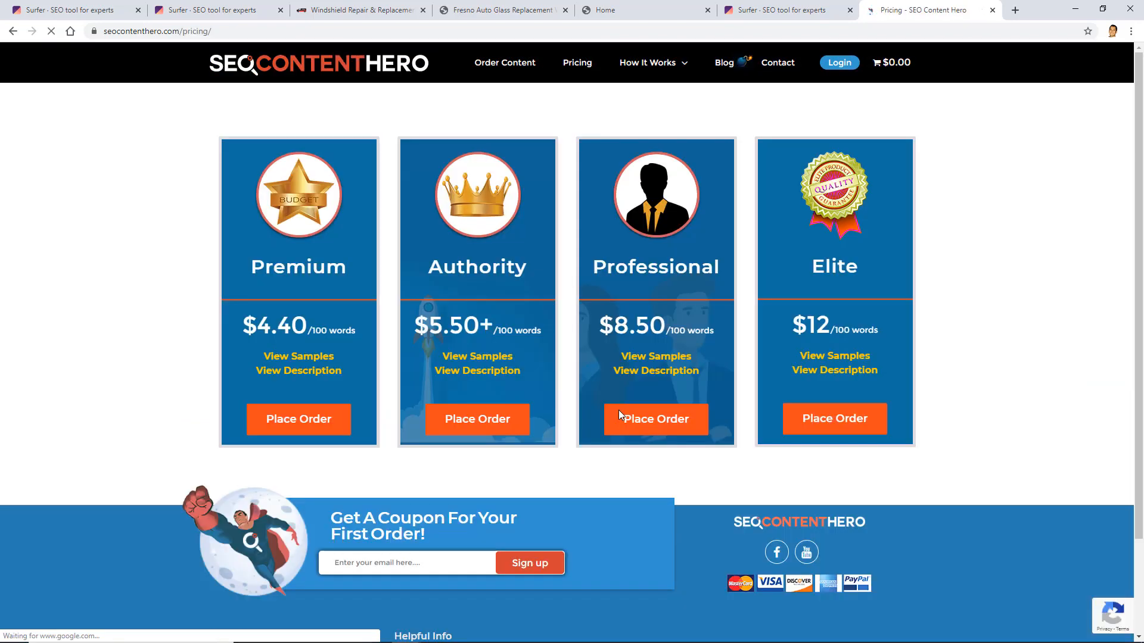
{"action": "left_click", "coordinate": [478, 424]}
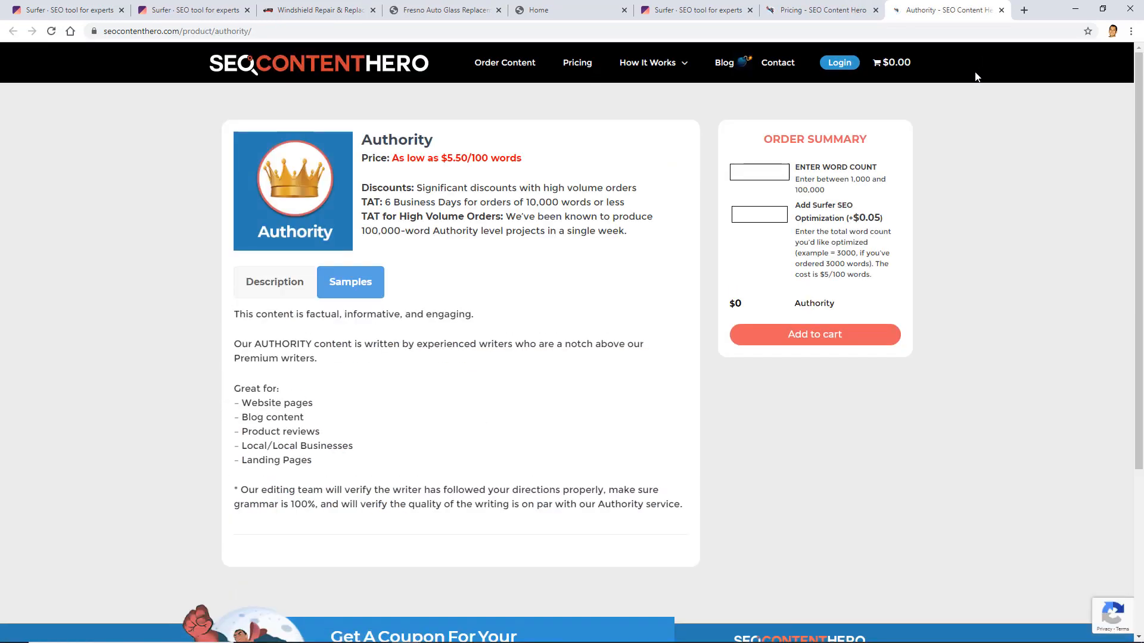
{"action": "left_click", "coordinate": [764, 171]}
{"action": "left_click", "coordinate": [470, 7]}
{"action": "left_click", "coordinate": [694, 10]}
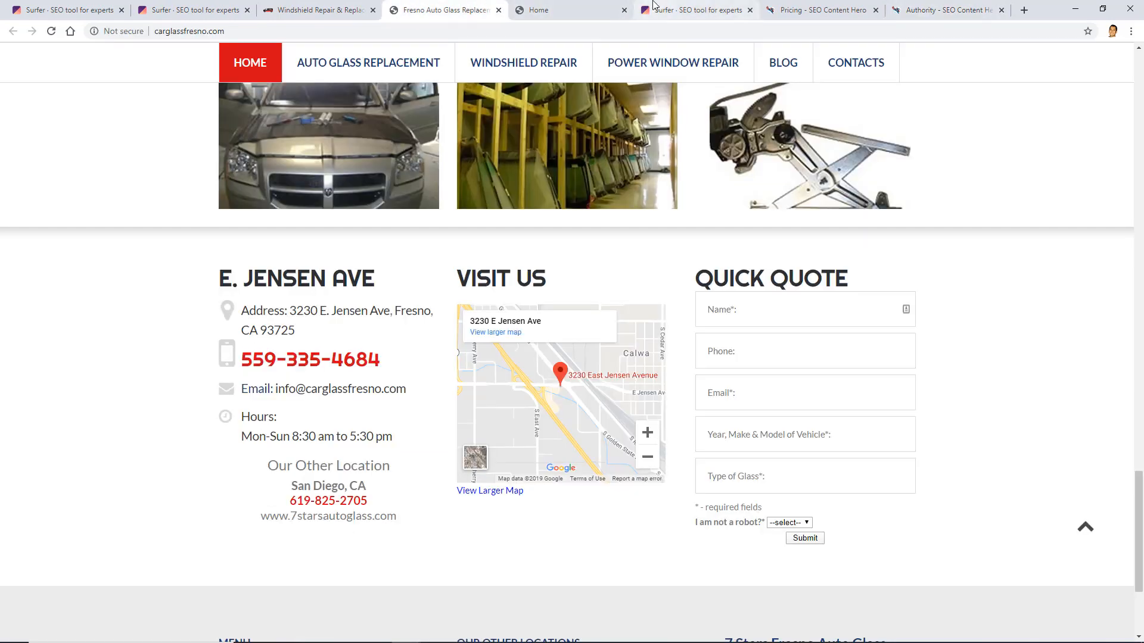
{"action": "scroll", "coordinate": [923, 447], "scroll_direction": "up", "scroll_amount": 5}
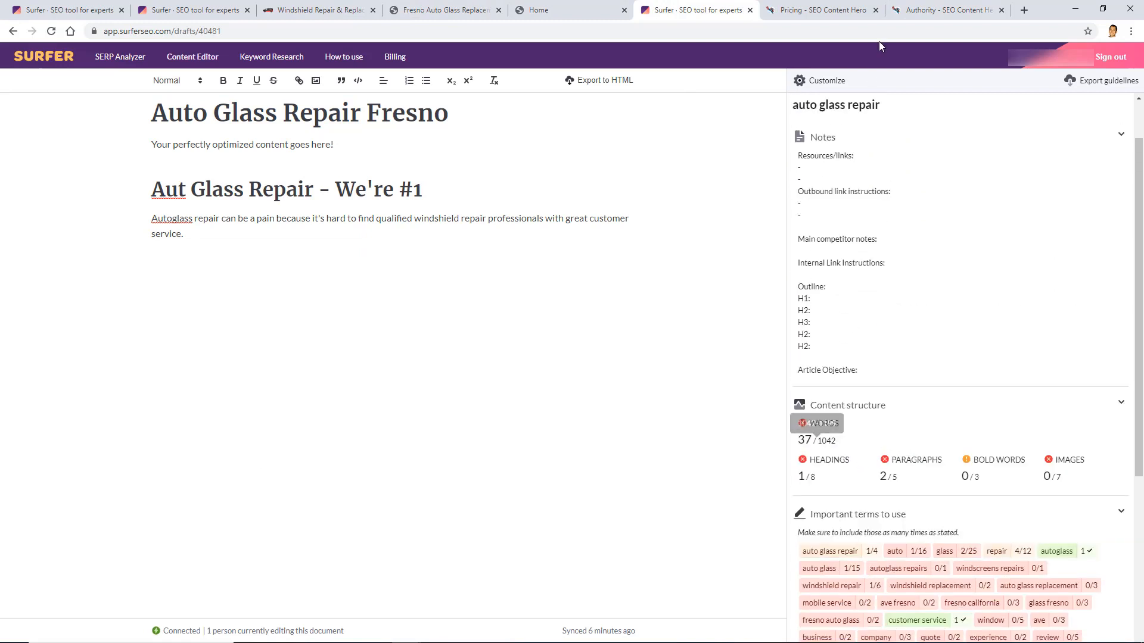
Enter 1042 words and 1042 Surfer optimization words, bringing the order to $119.83
{"action": "left_click", "coordinate": [948, 9]}
{"action": "type", "text": "1042"}
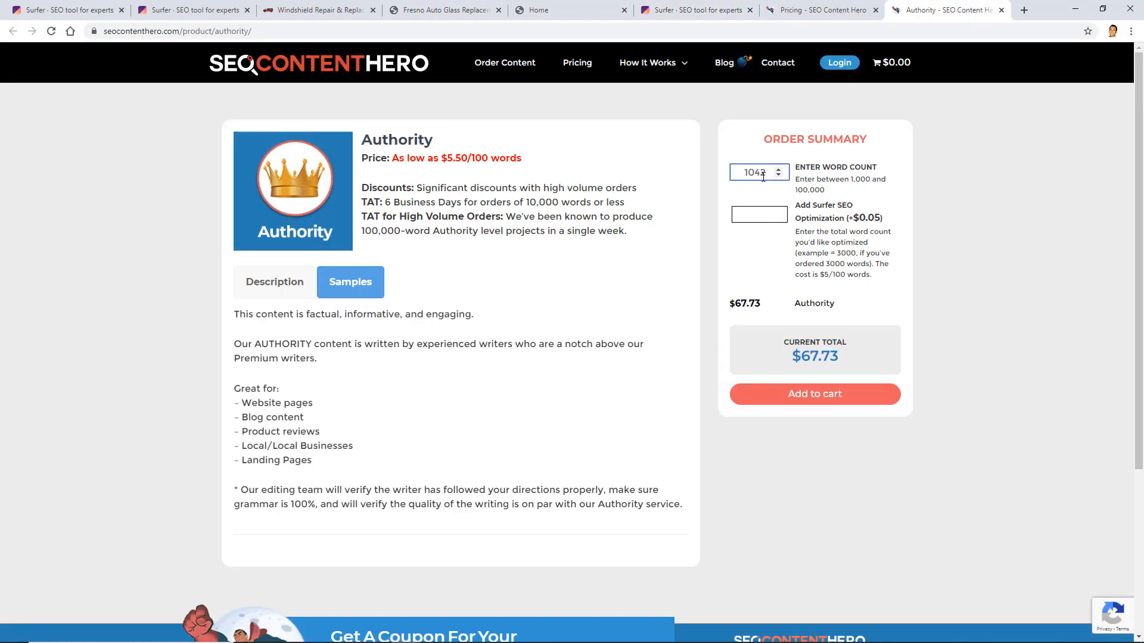
{"action": "left_click", "coordinate": [922, 316]}
{"action": "type", "text": "1042"}
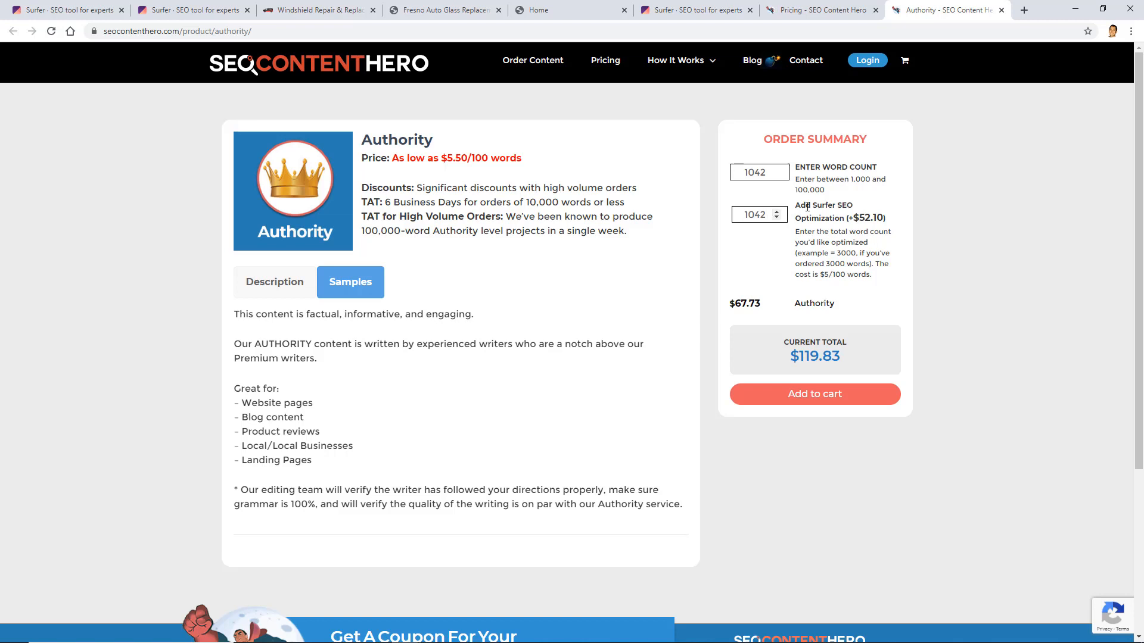
{"action": "left_click", "coordinate": [920, 281]}
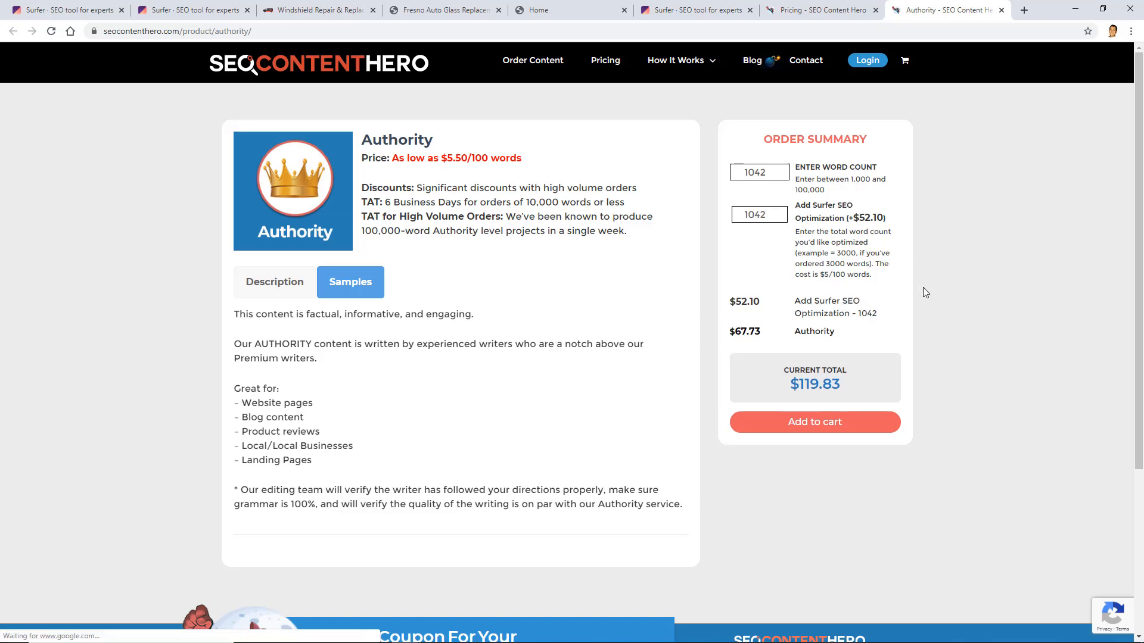